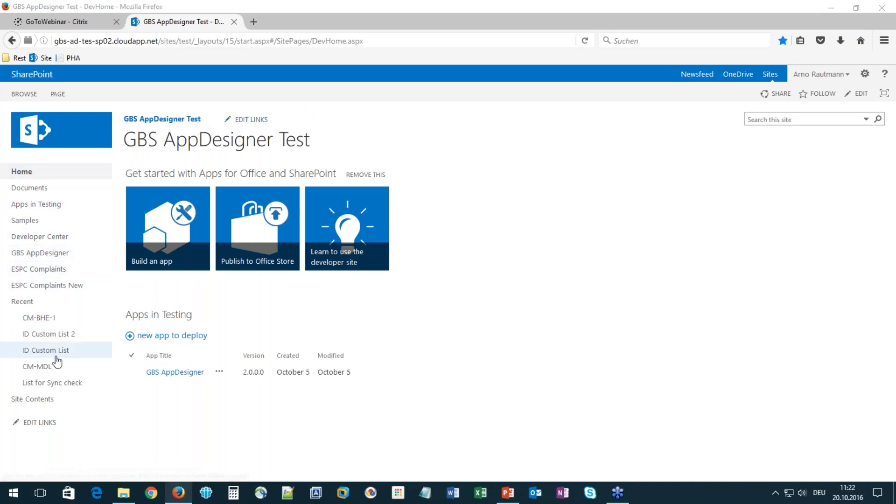
Step: Open the ESPC Complaints list from the left navigation and show its ITEMS ribbon commands
{"action": "left_click", "coordinate": [49, 271]}
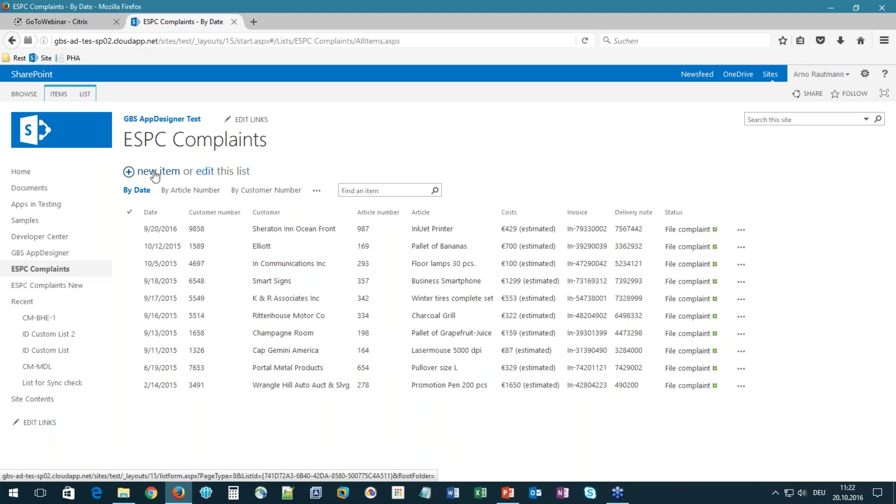
{"action": "left_click", "coordinate": [60, 93]}
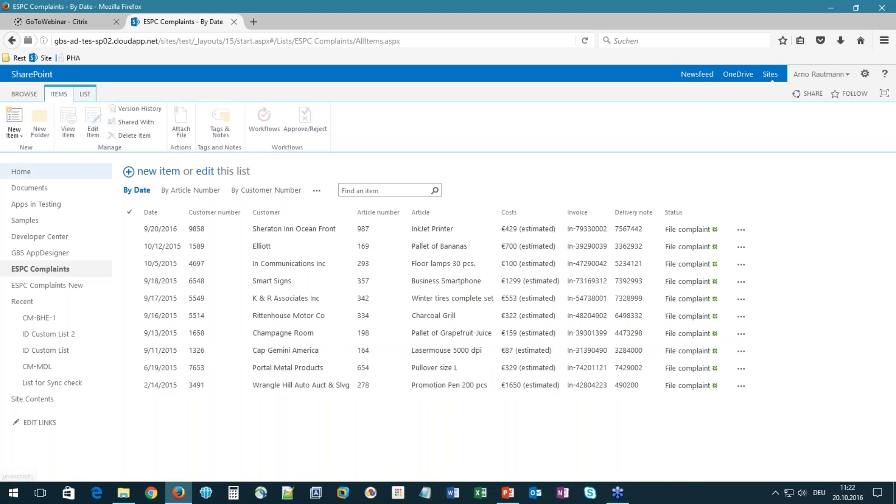
Step: Create a New Item in ESPC Complaints to load the empty File complaint form
{"action": "left_click", "coordinate": [15, 121]}
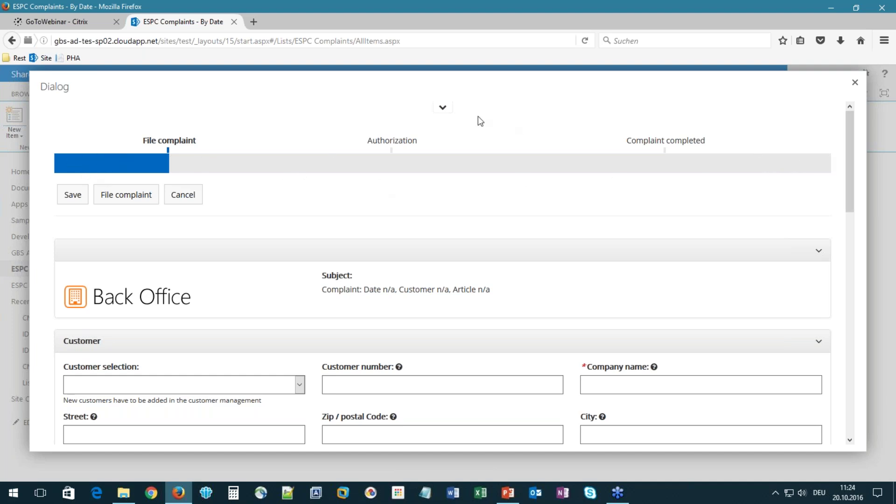
{"action": "left_click", "coordinate": [442, 110]}
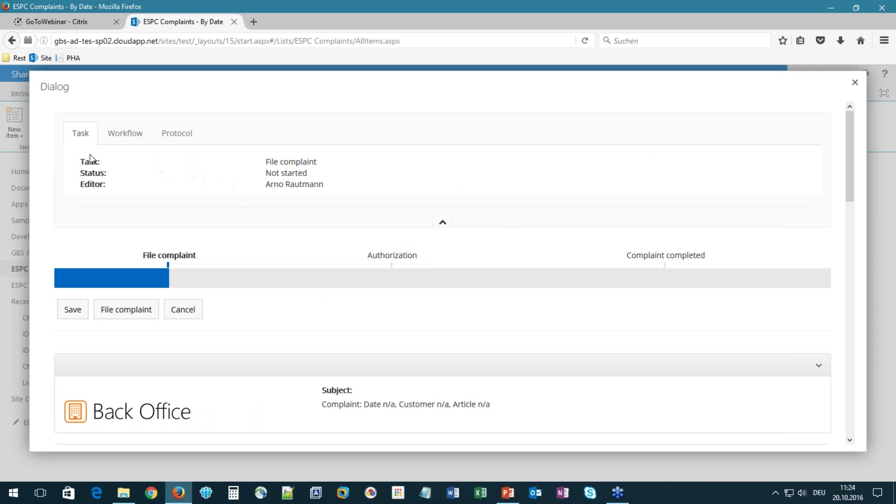
{"action": "left_click", "coordinate": [118, 134]}
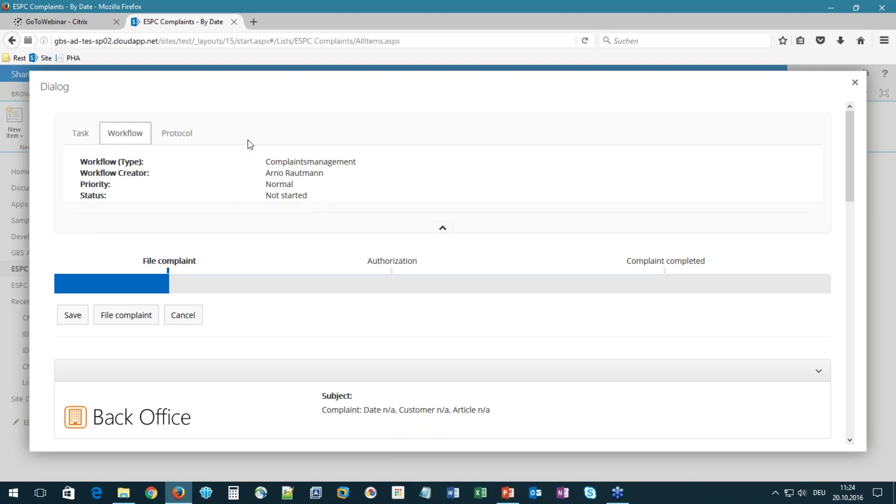
{"action": "left_click", "coordinate": [176, 134]}
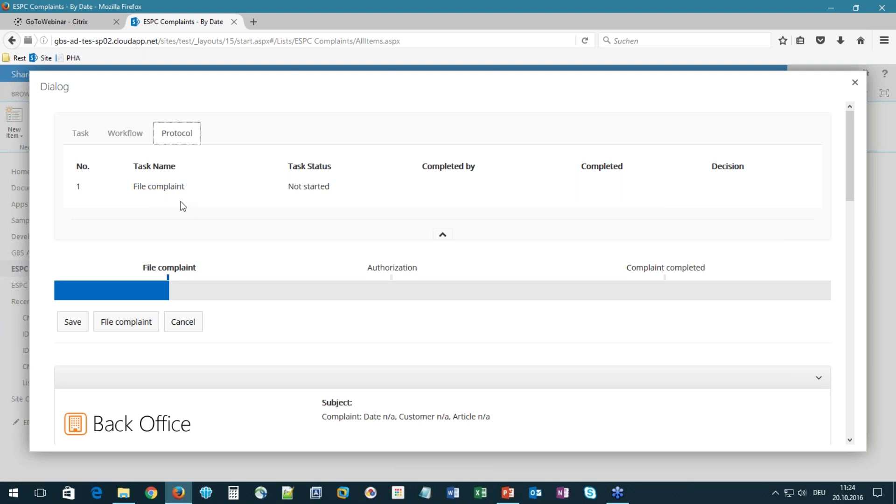
{"action": "left_click", "coordinate": [443, 235]}
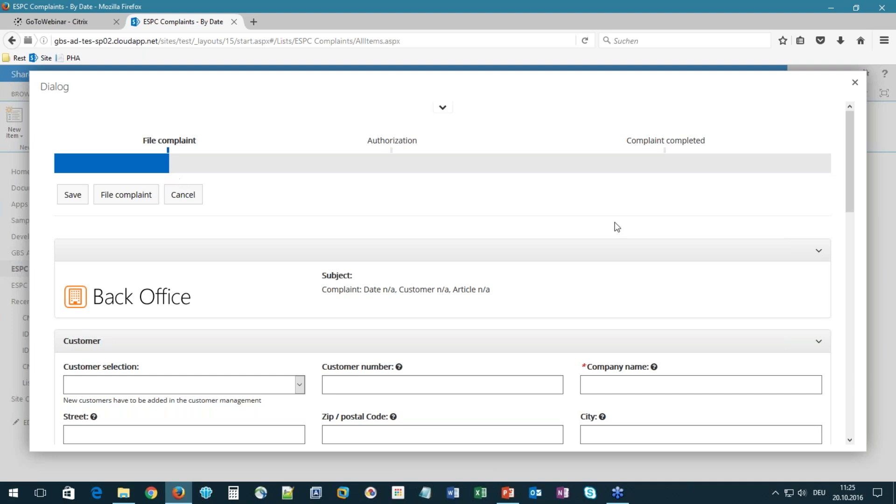
{"action": "scroll", "coordinate": [851, 151], "scroll_direction": "down", "scroll_amount": 3}
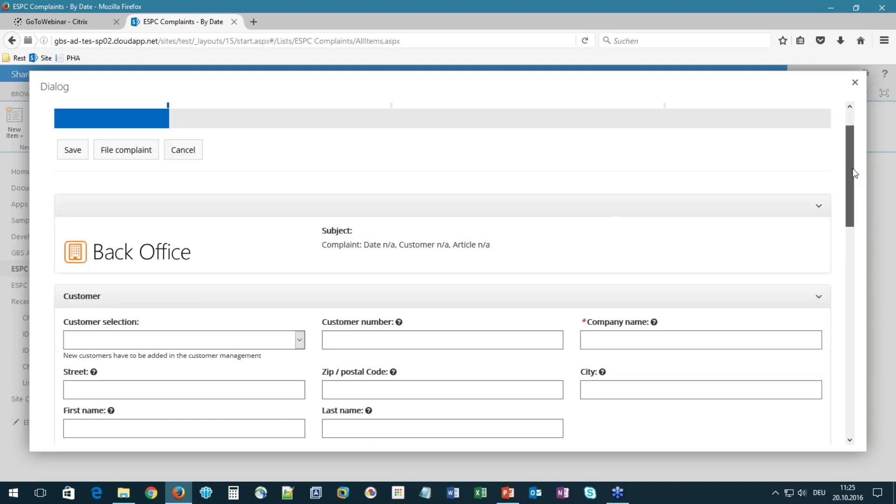
{"action": "scroll", "coordinate": [857, 185], "scroll_direction": "down", "scroll_amount": 3}
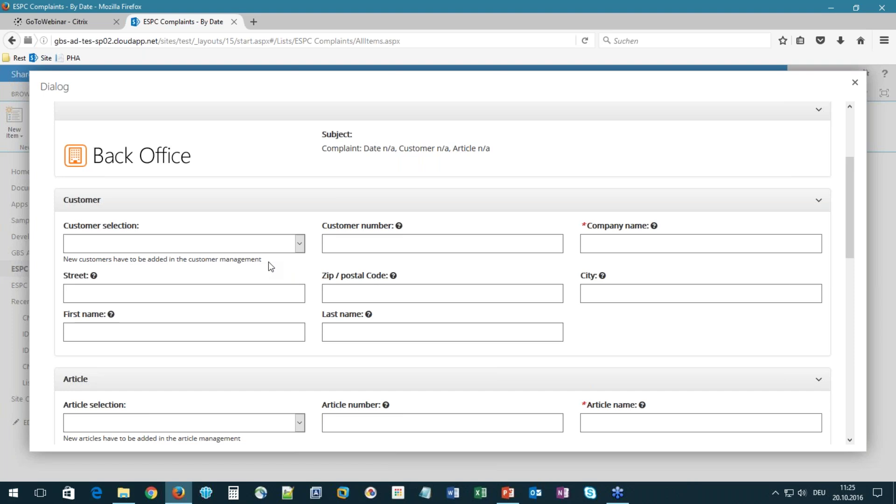
{"action": "mouse_move", "coordinate": [399, 226]}
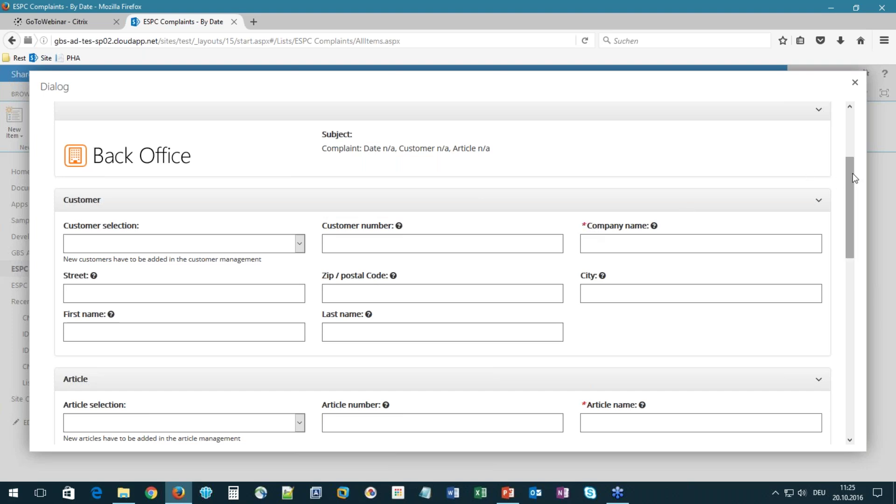
{"action": "left_click_drag", "start_coordinate": [855, 178], "coordinate": [843, 322]}
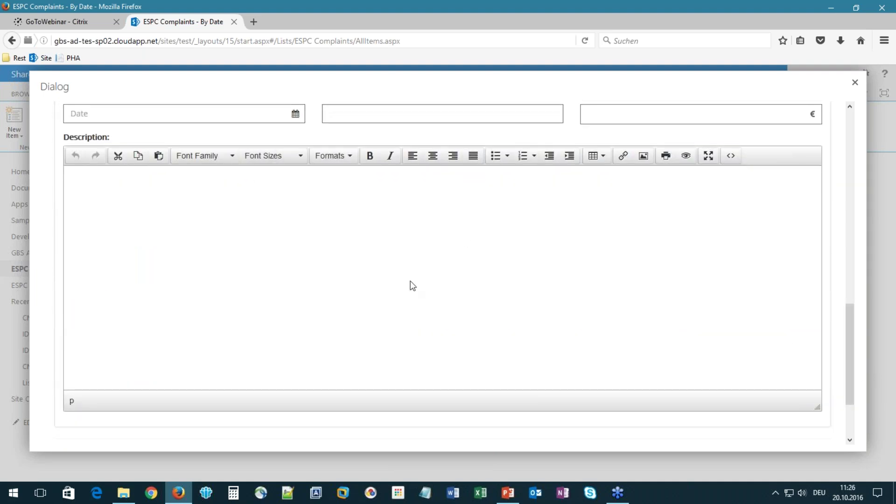
{"action": "scroll", "coordinate": [854, 374], "scroll_direction": "up", "scroll_amount": 2}
{"action": "left_click_drag", "start_coordinate": [853, 373], "coordinate": [848, 217]}
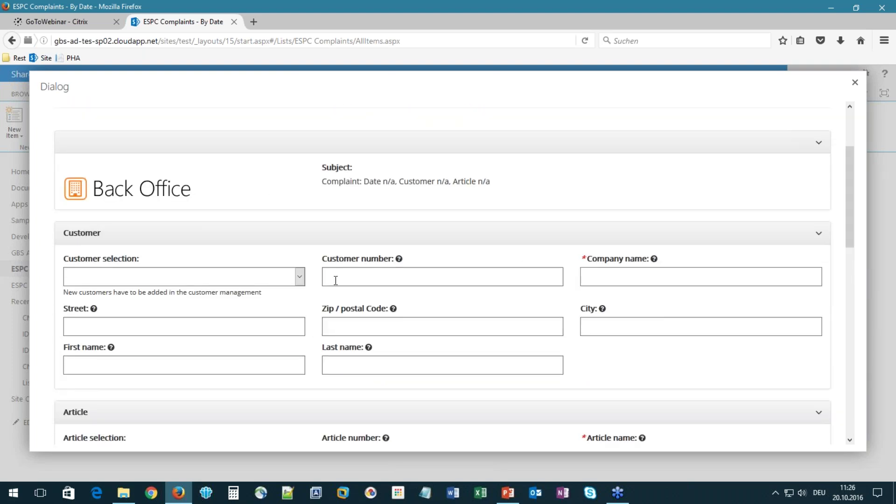
Step: Select customer Rittenhouse Motor Co and article 357 Business Smartphone
{"action": "left_click", "coordinate": [300, 277]}
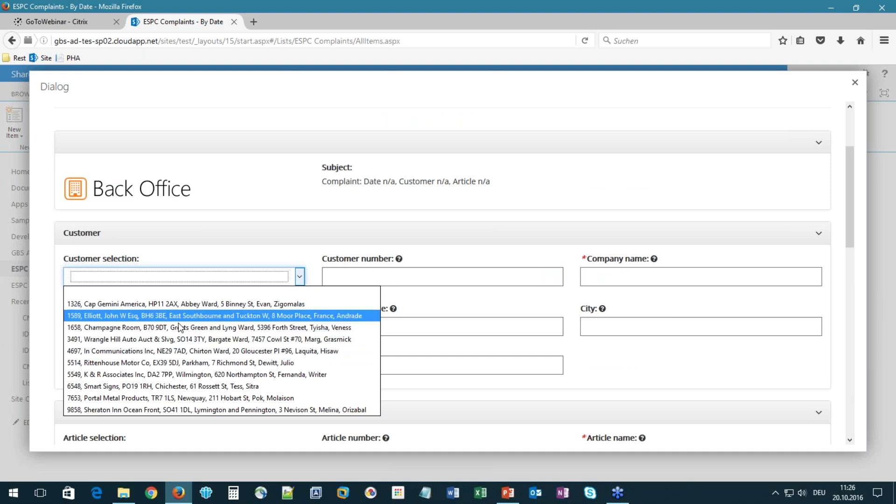
{"action": "left_click", "coordinate": [156, 362]}
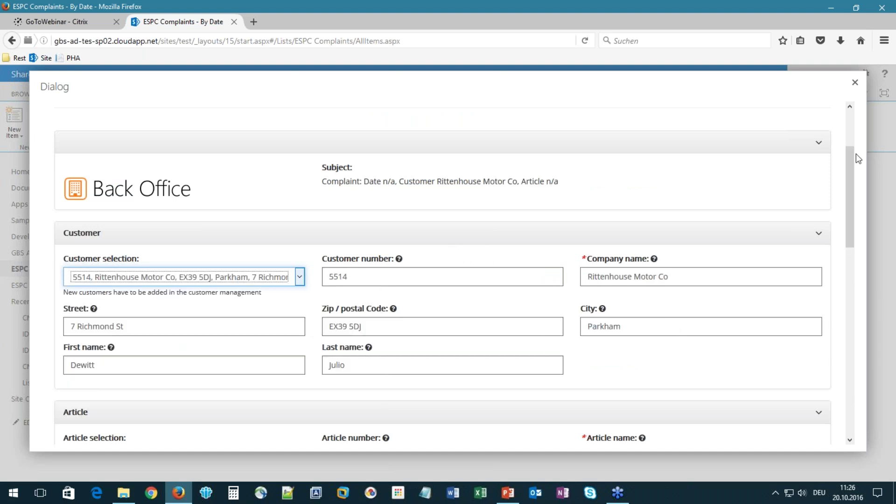
{"action": "left_click_drag", "start_coordinate": [850, 157], "coordinate": [850, 251]}
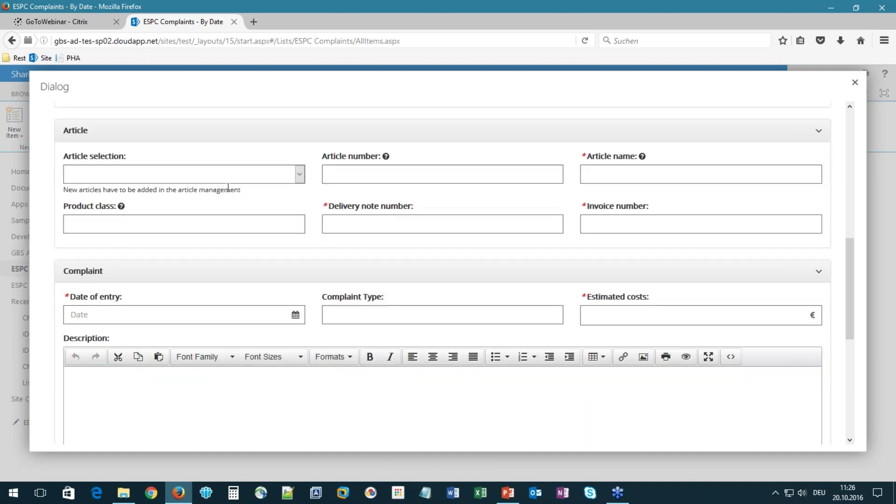
{"action": "left_click", "coordinate": [195, 178]}
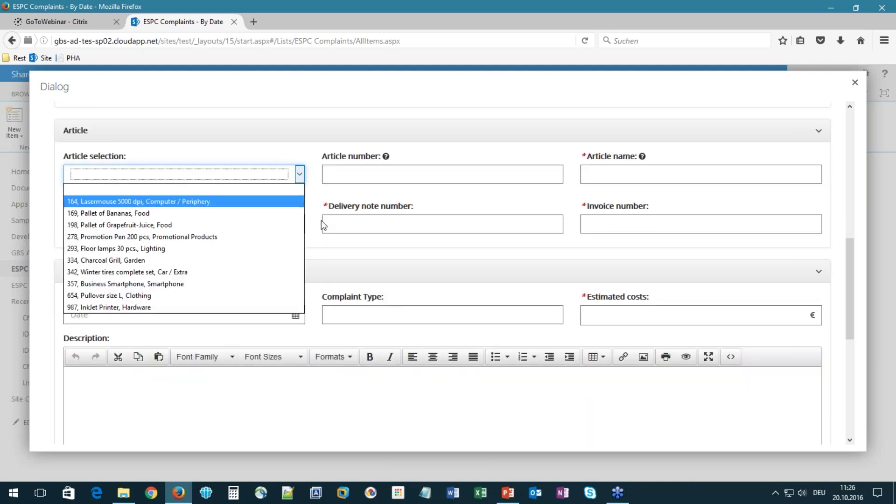
{"action": "left_click", "coordinate": [163, 285]}
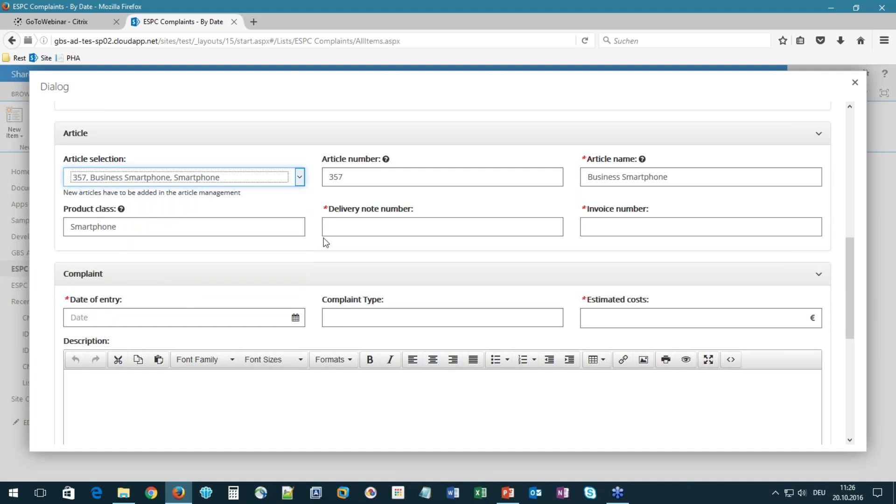
Step: Enter the delivery note number and the invoice number
{"action": "left_click", "coordinate": [377, 226]}
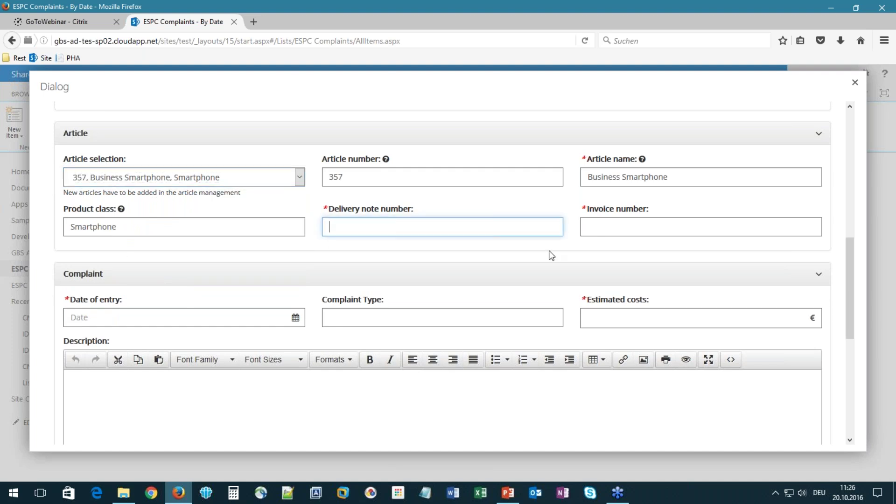
{"action": "type", "text": "1234567"}
{"action": "left_click", "coordinate": [627, 235]}
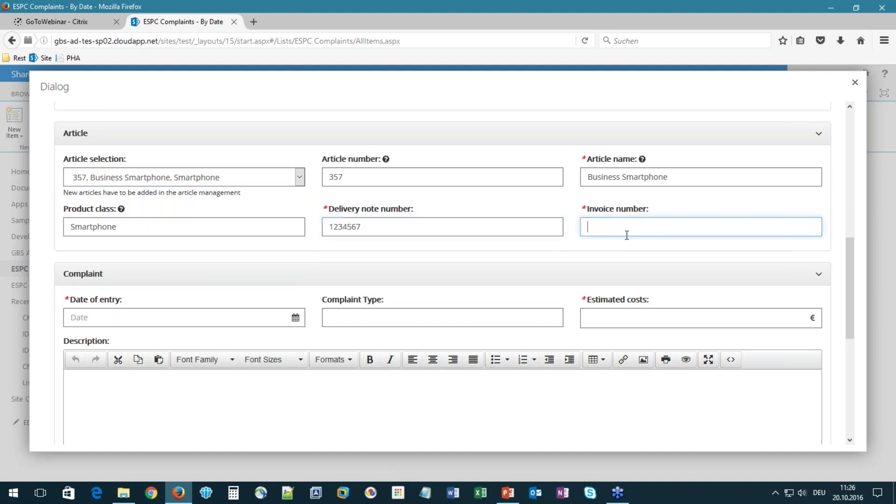
{"action": "type", "text": "In-1234567"}
{"action": "scroll", "coordinate": [344, 301], "scroll_direction": "down", "scroll_amount": 3}
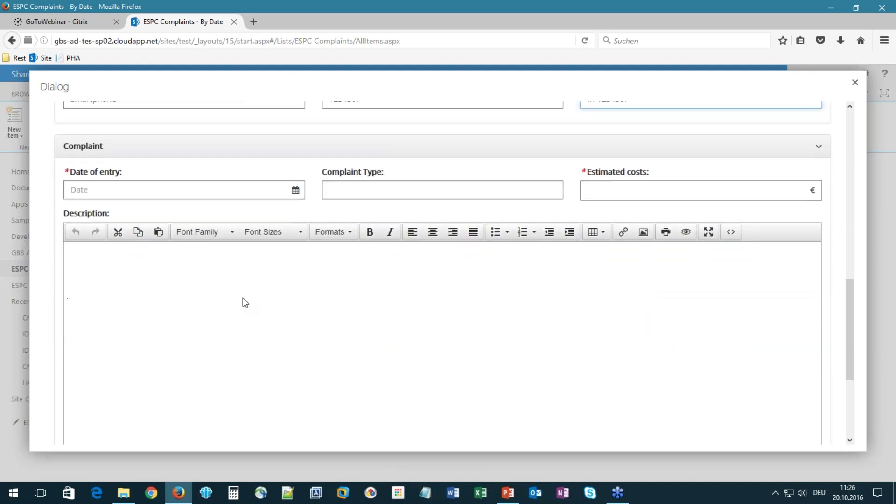
Step: Set entry date Oct 20, type 'Wrong amount', estimated costs 1200 €, and file the complaint
{"action": "left_click", "coordinate": [108, 190]}
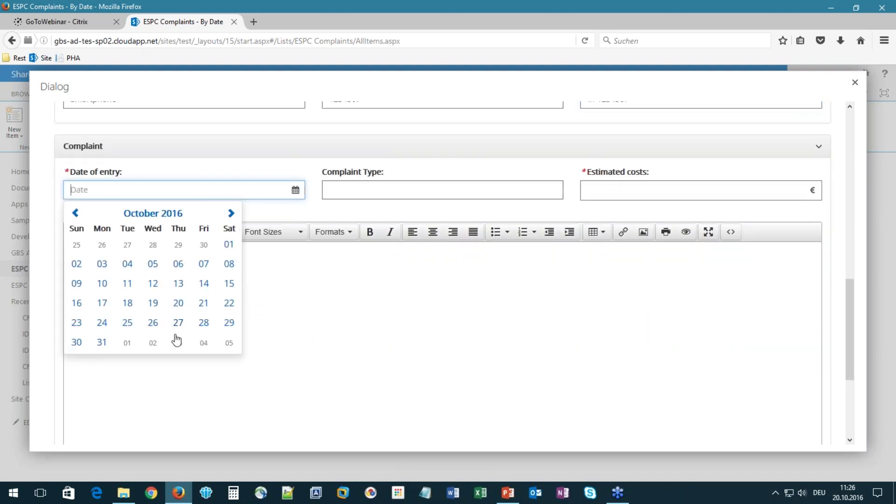
{"action": "left_click", "coordinate": [184, 308]}
{"action": "left_click", "coordinate": [380, 189]}
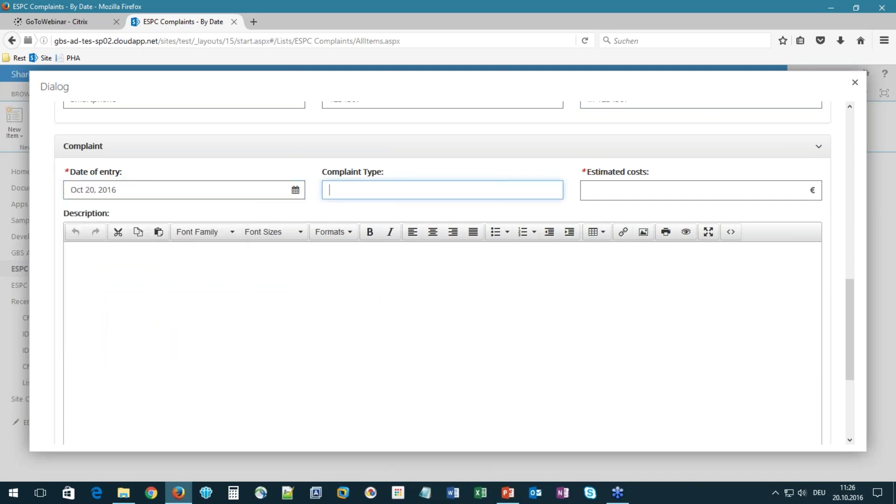
{"action": "type", "text": "Wrong amount"}
{"action": "left_click", "coordinate": [606, 190]}
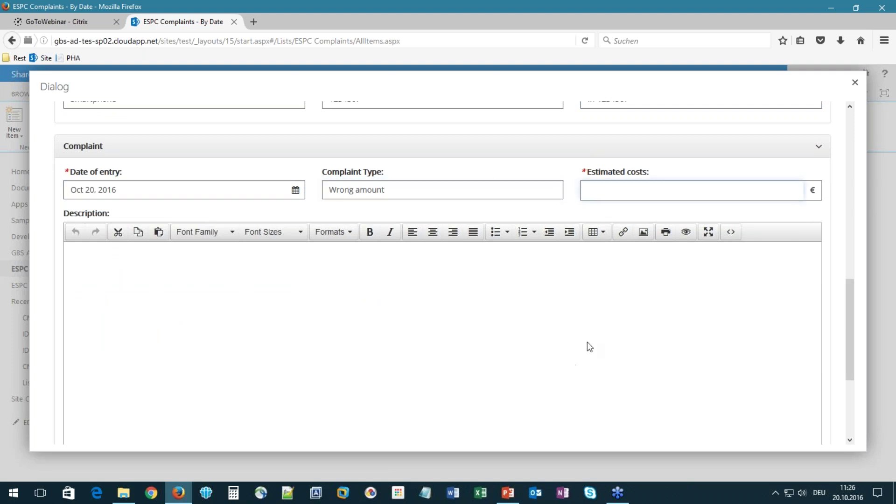
{"action": "type", "text": "1200"}
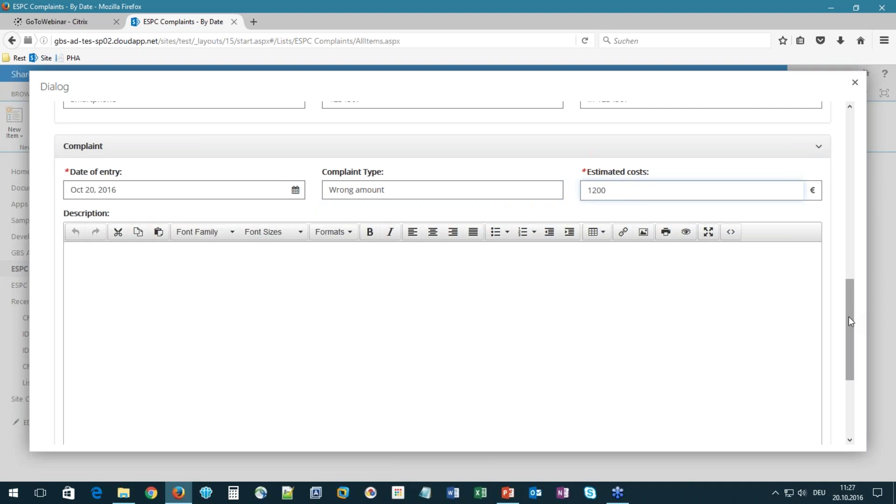
{"action": "left_click_drag", "start_coordinate": [851, 318], "coordinate": [843, 367]}
{"action": "left_click", "coordinate": [121, 387]}
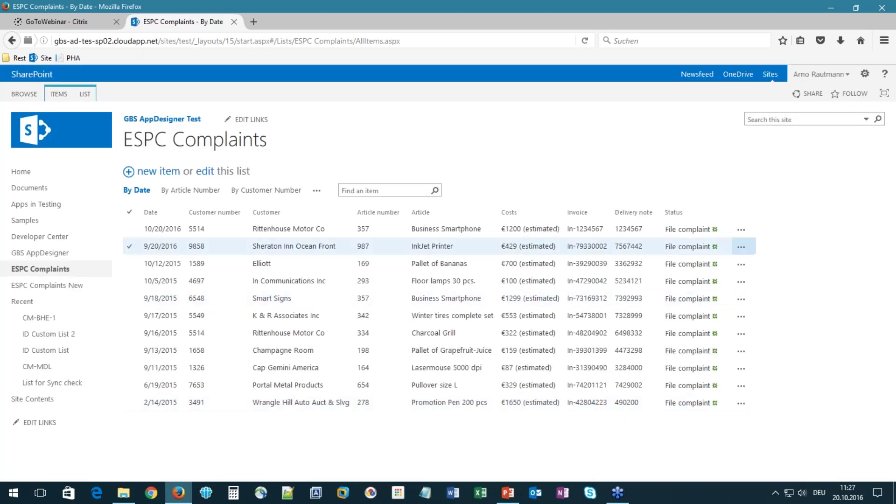
Step: Select the 10/20/2016 Rittenhouse Motor Co complaint and open it for editing
{"action": "left_click", "coordinate": [339, 226]}
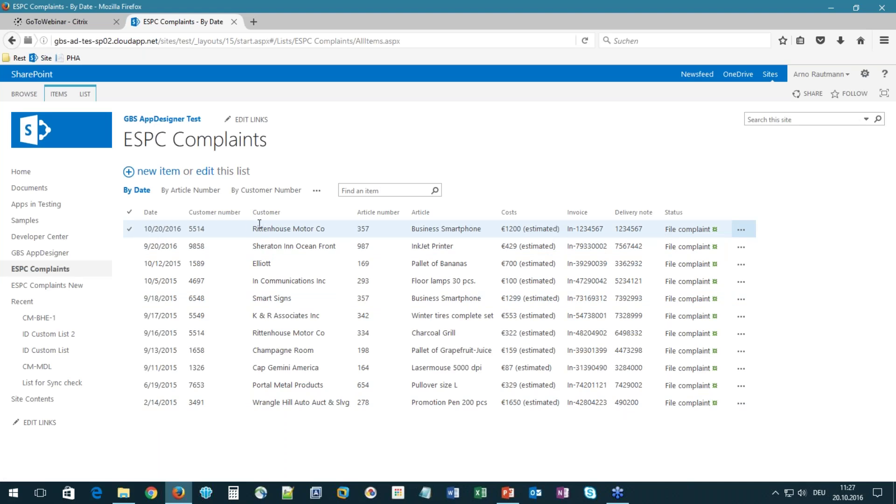
{"action": "left_click", "coordinate": [742, 229]}
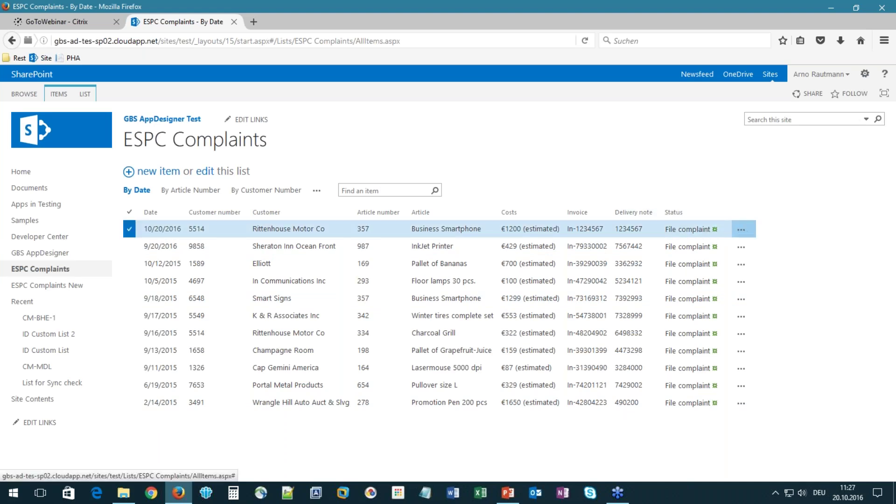
{"action": "left_click", "coordinate": [764, 259]}
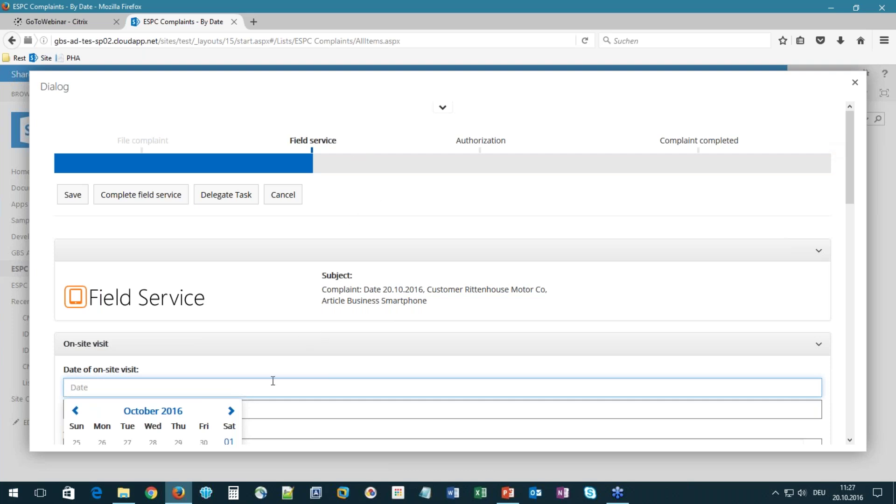
Step: Set the on-site visit date to Oct 21, 2016 and actual costs to 1300
{"action": "scroll", "coordinate": [273, 381], "scroll_direction": "down", "scroll_amount": 5}
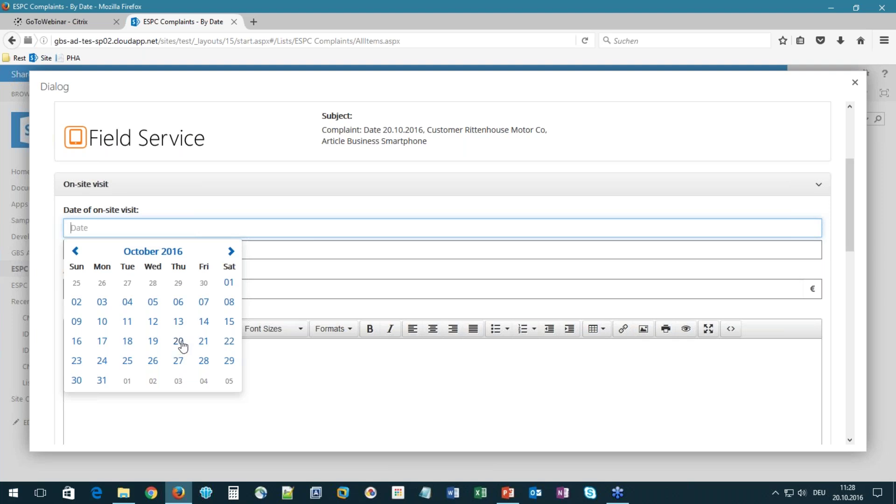
{"action": "left_click", "coordinate": [204, 344]}
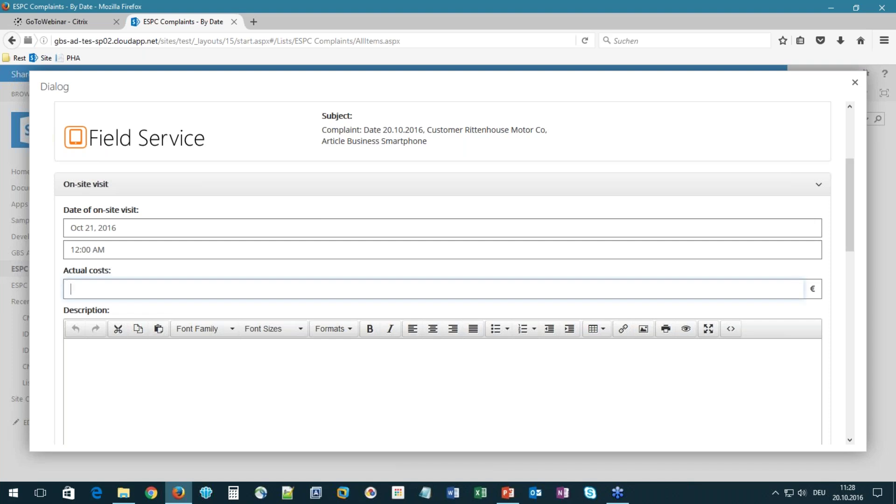
{"action": "type", "text": "1300"}
Step: Drag a wallpaper image from the images folder onto the complaint form
{"action": "scroll", "coordinate": [145, 313], "scroll_direction": "down", "scroll_amount": 7}
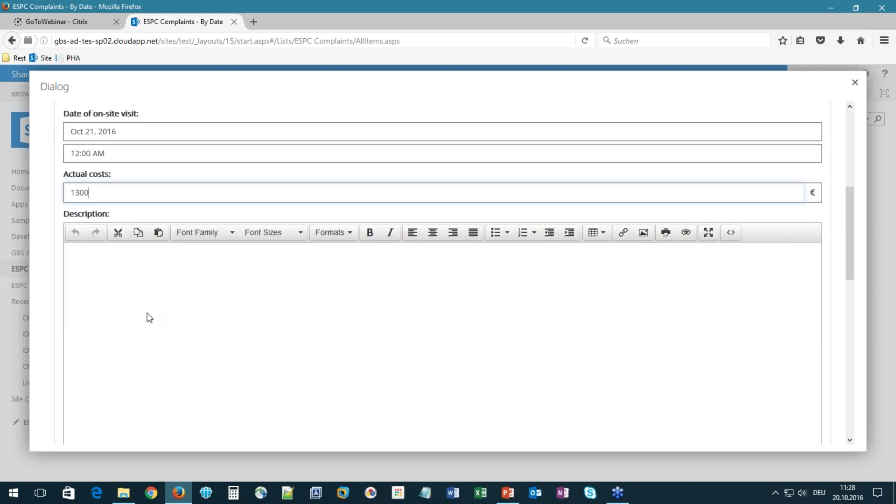
{"action": "scroll", "coordinate": [147, 313], "scroll_direction": "down", "scroll_amount": 1}
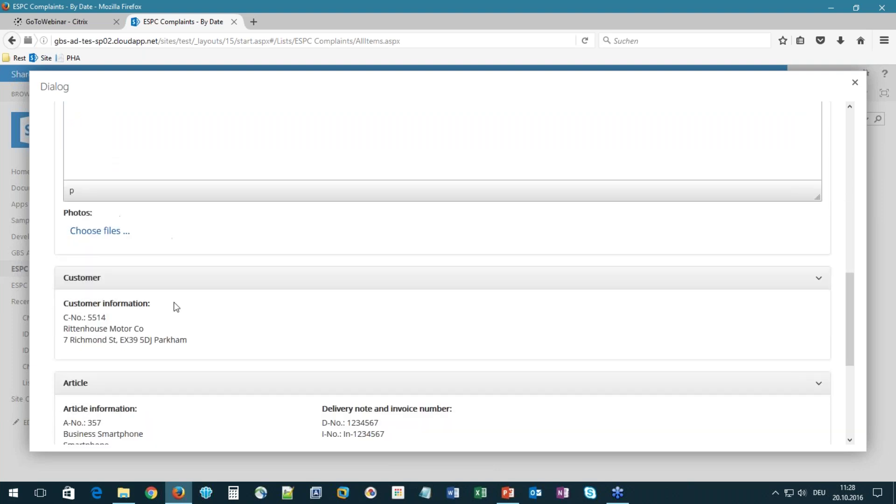
{"action": "left_click", "coordinate": [124, 493]}
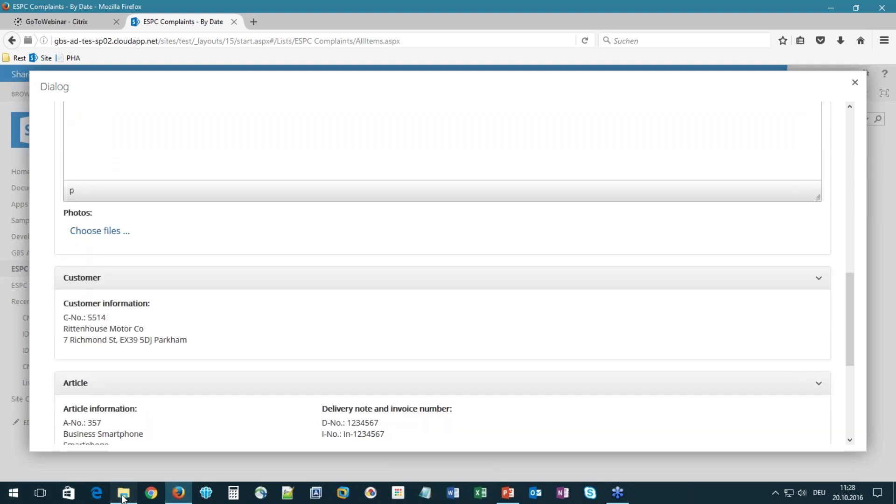
{"action": "left_click_drag", "start_coordinate": [182, 126], "coordinate": [104, 231]}
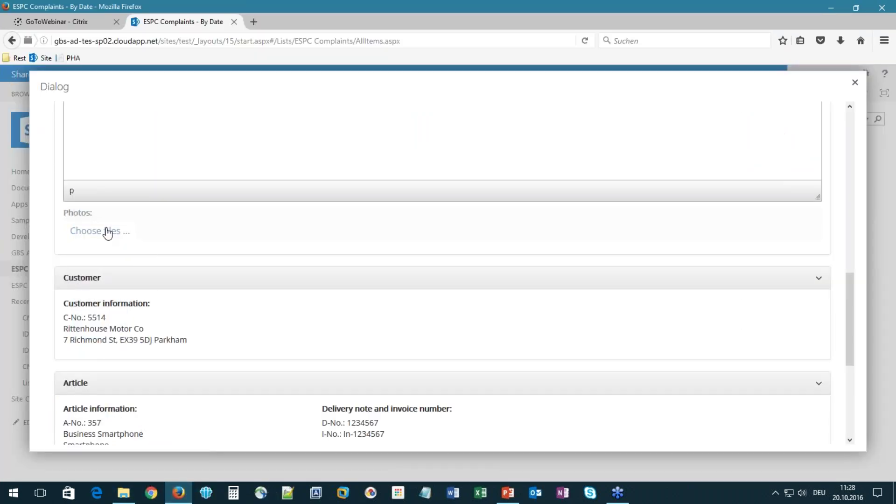
{"action": "left_click_drag", "start_coordinate": [851, 323], "coordinate": [840, 207]}
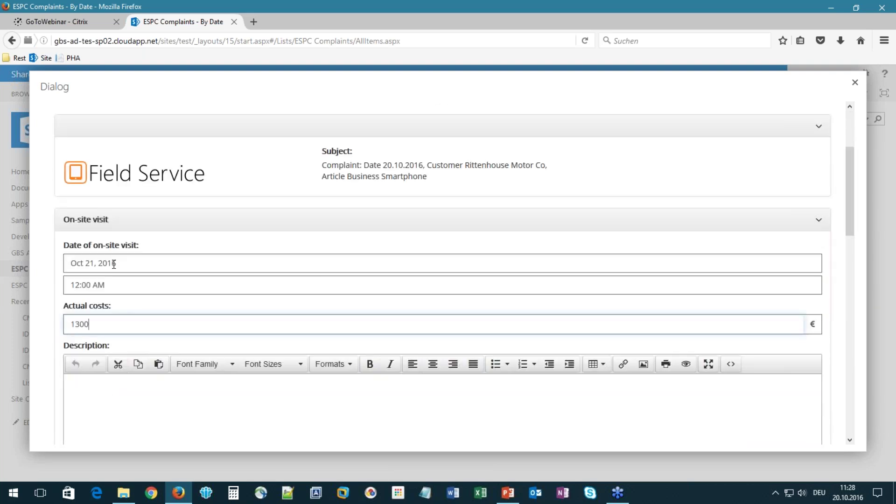
{"action": "left_click_drag", "start_coordinate": [849, 164], "coordinate": [862, 348]}
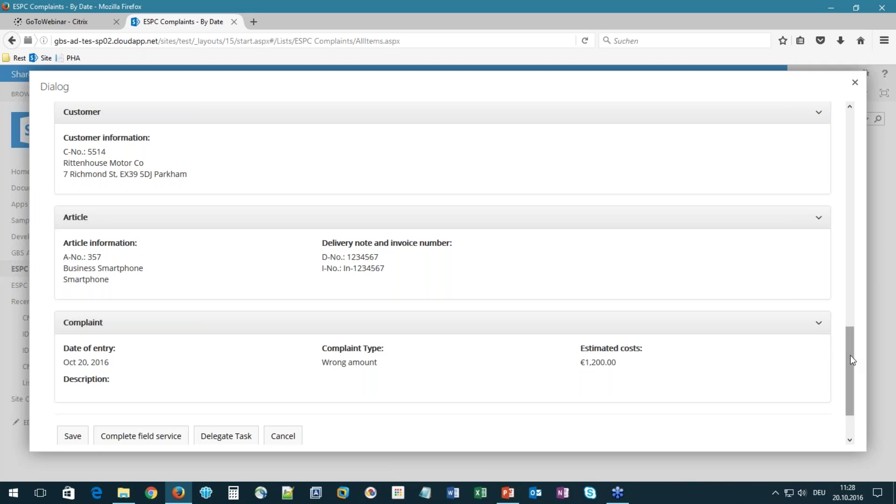
{"action": "left_click_drag", "start_coordinate": [851, 357], "coordinate": [851, 360]}
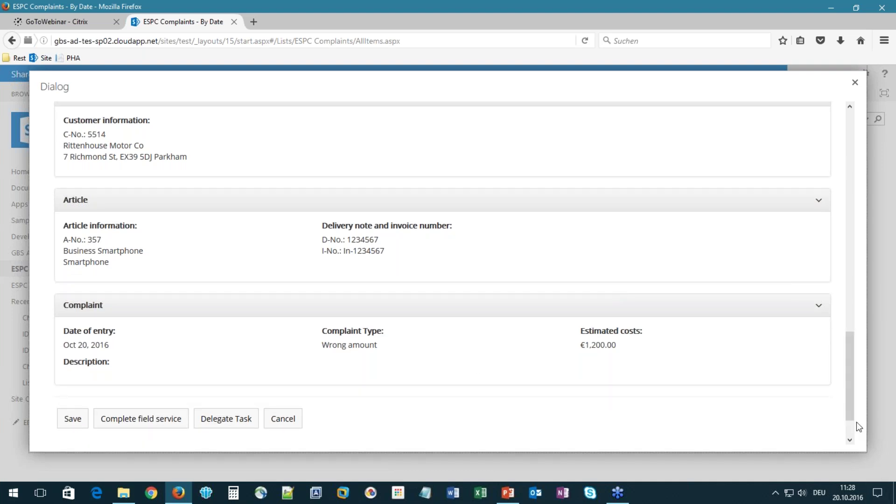
{"action": "left_click_drag", "start_coordinate": [850, 408], "coordinate": [843, 236]}
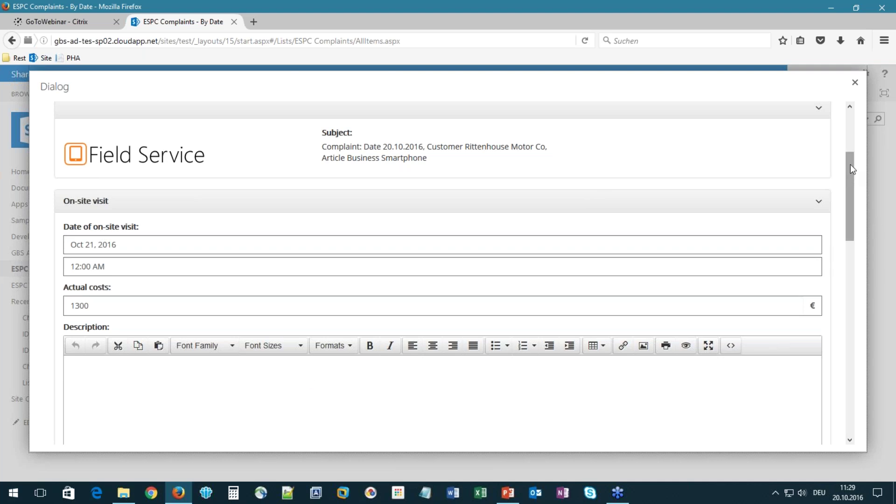
{"action": "left_click_drag", "start_coordinate": [851, 167], "coordinate": [851, 126]}
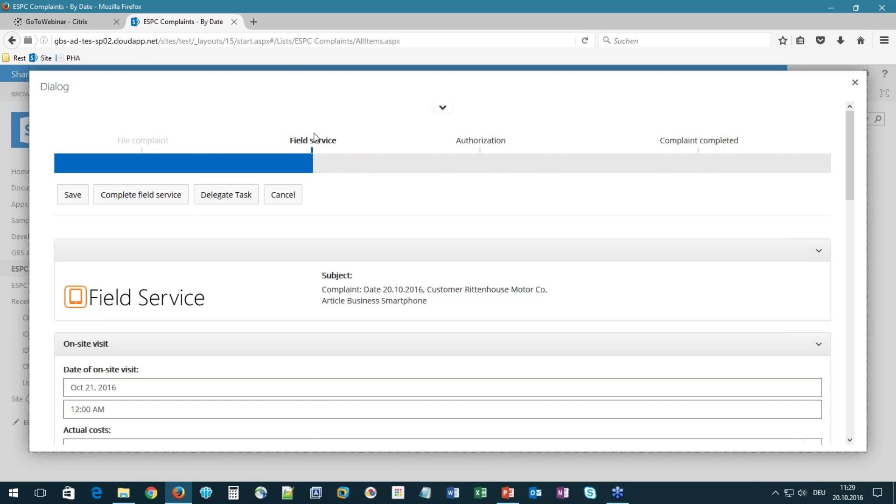
Step: Review the task's Workflow and Protocol details, then complete the field service task
{"action": "left_click", "coordinate": [443, 107]}
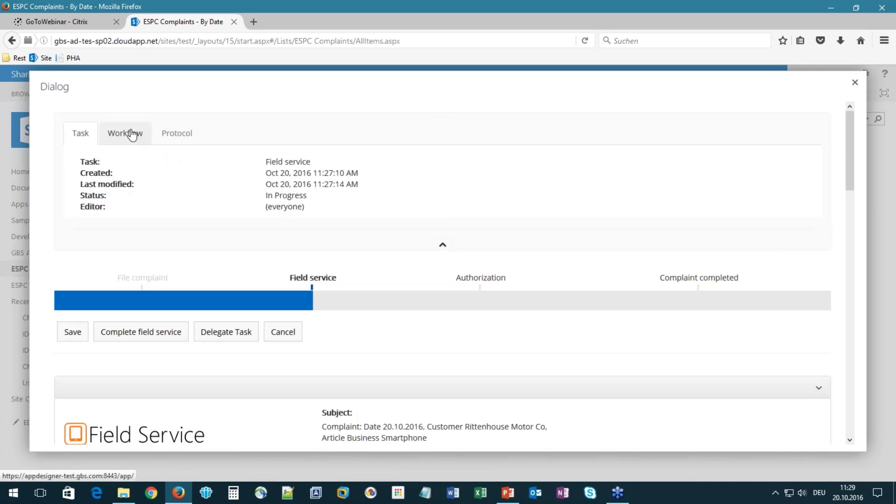
{"action": "left_click", "coordinate": [131, 136]}
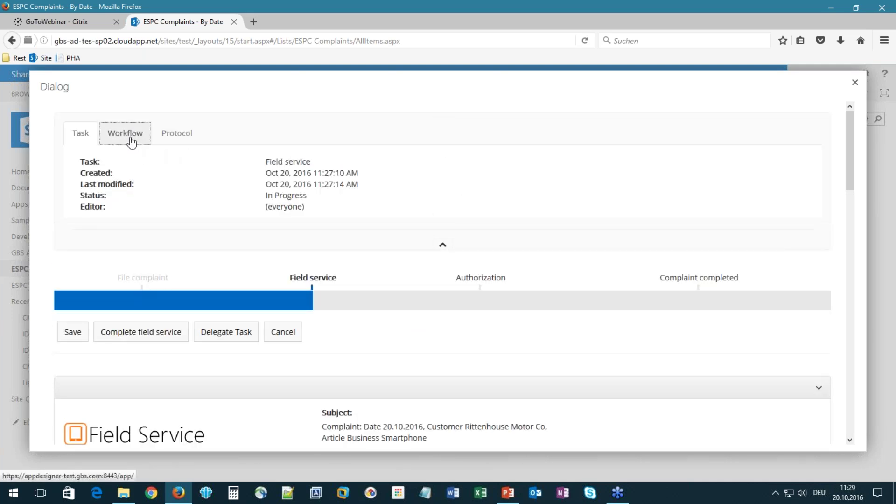
{"action": "left_click", "coordinate": [178, 140]}
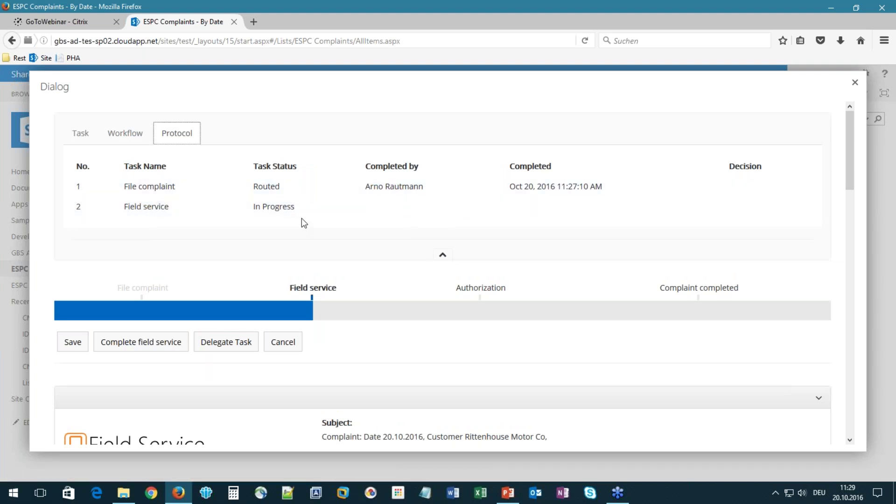
{"action": "left_click", "coordinate": [163, 341]}
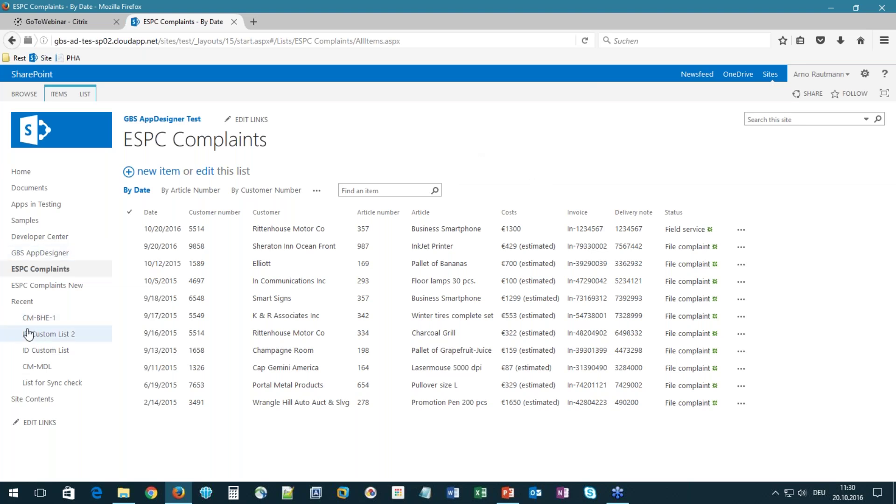
Step: Open GBS AppDesigner in a new browser tab and browse the Site Contents lists
{"action": "right_click", "coordinate": [44, 260]}
{"action": "left_click", "coordinate": [82, 265]}
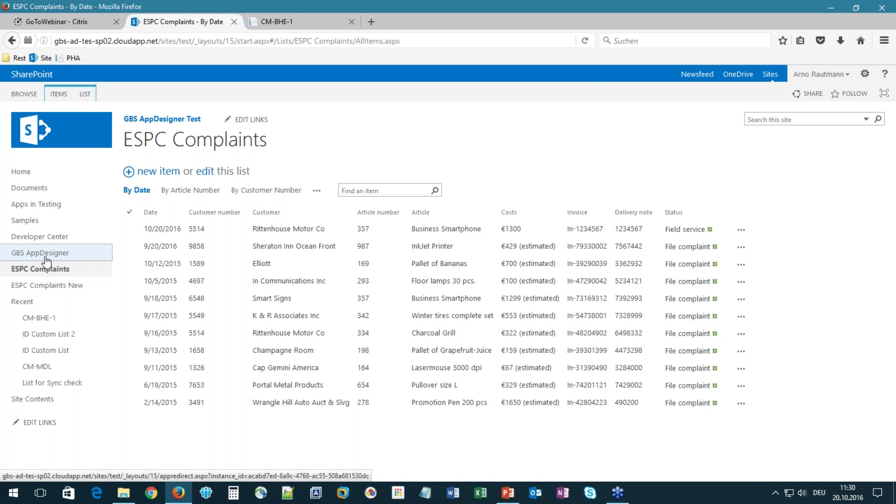
{"action": "left_click", "coordinate": [34, 401]}
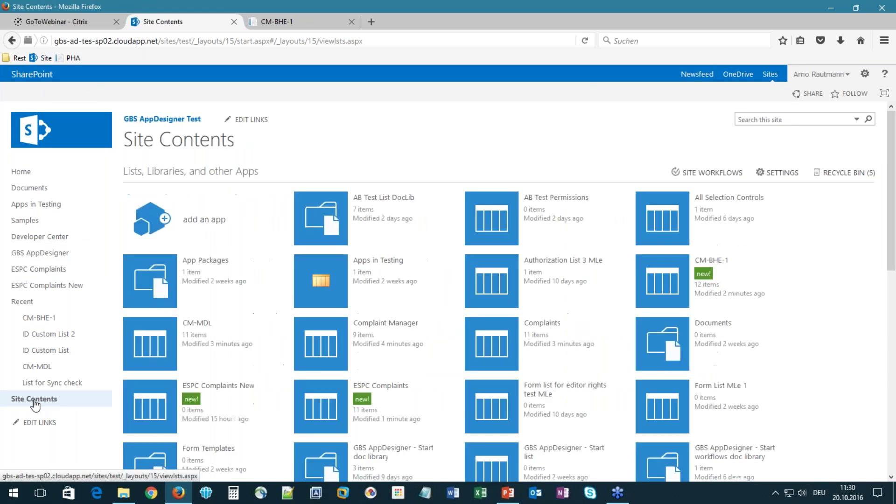
{"action": "scroll", "coordinate": [475, 280], "scroll_direction": "down", "scroll_amount": 2}
{"action": "scroll", "coordinate": [476, 310], "scroll_direction": "down", "scroll_amount": 3}
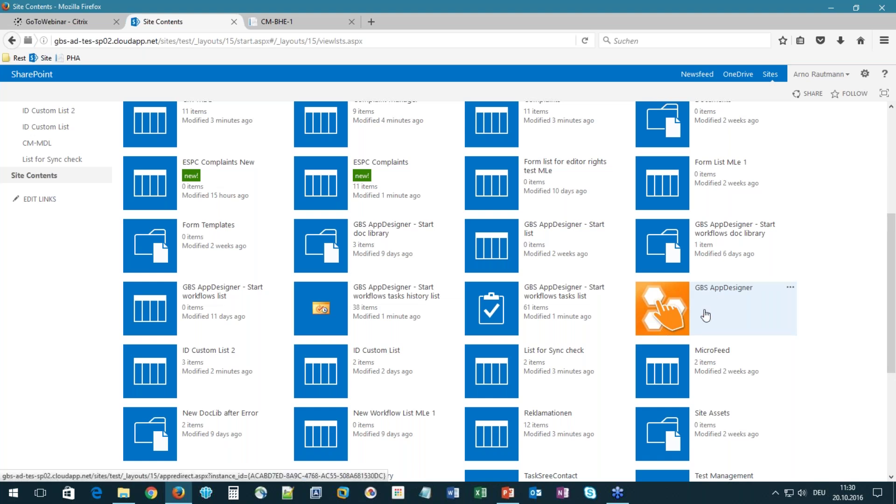
{"action": "scroll", "coordinate": [69, 182], "scroll_direction": "up", "scroll_amount": 3}
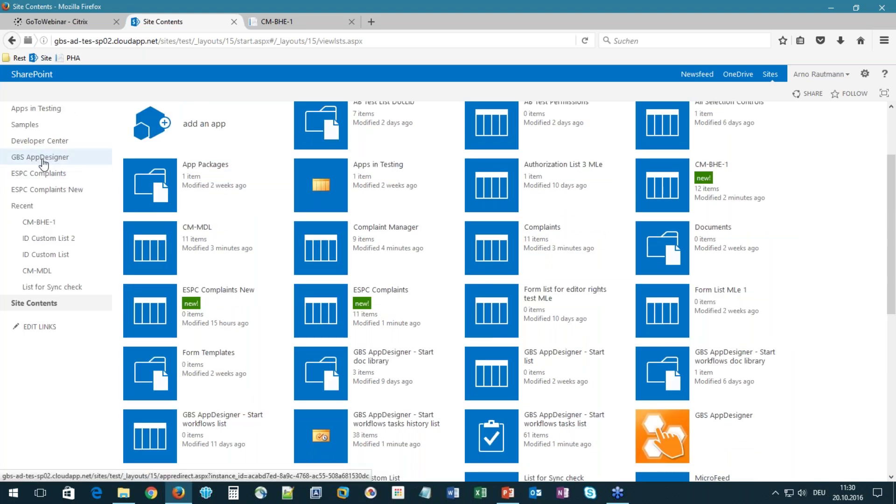
Step: Switch to the CM-BHE-1 tab and select the CM-ESPC application
{"action": "left_click", "coordinate": [283, 26]}
{"action": "left_click", "coordinate": [793, 75]}
{"action": "left_click_drag", "start_coordinate": [853, 149], "coordinate": [848, 172]}
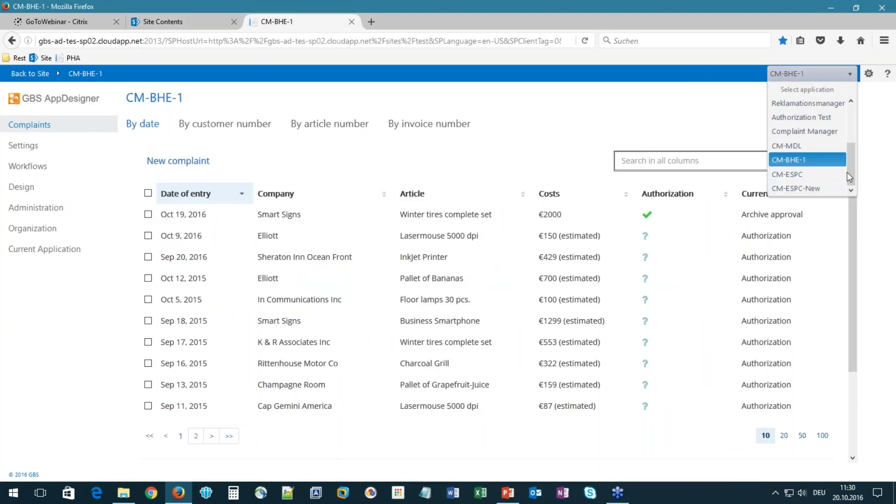
{"action": "left_click", "coordinate": [793, 174]}
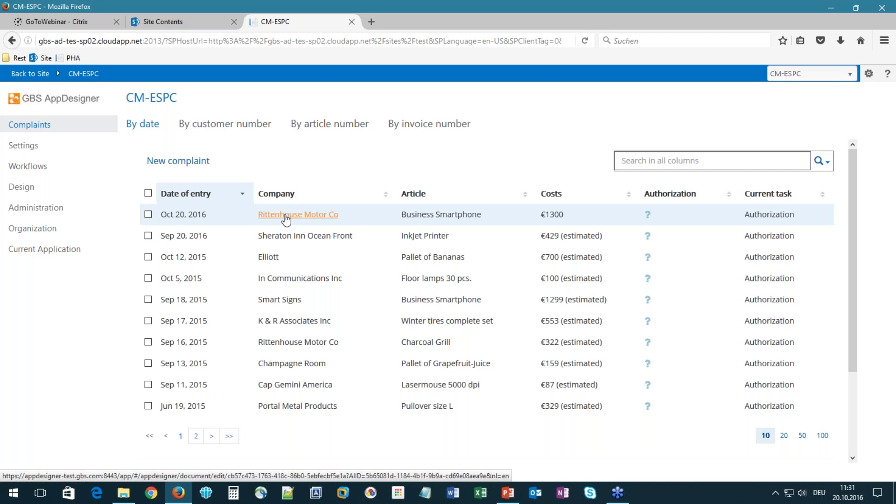
Step: Go to Design and open the Back Office form from the Forms list
{"action": "left_click", "coordinate": [20, 189]}
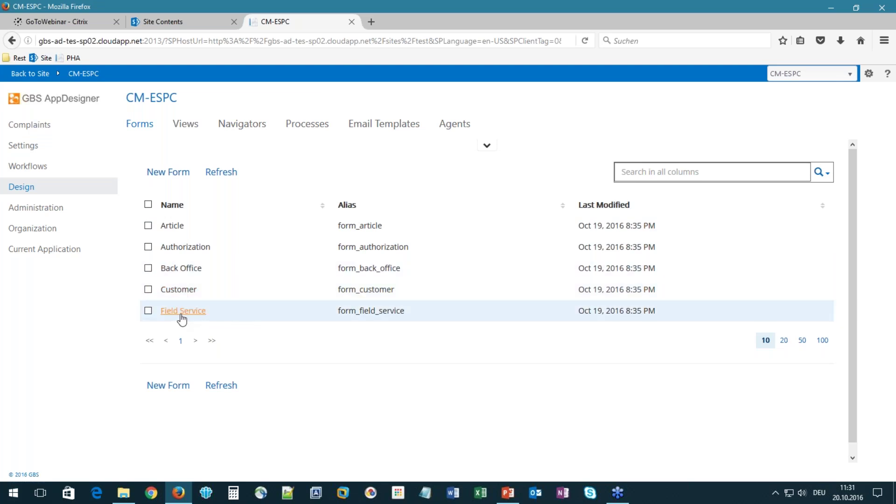
{"action": "left_click", "coordinate": [185, 269]}
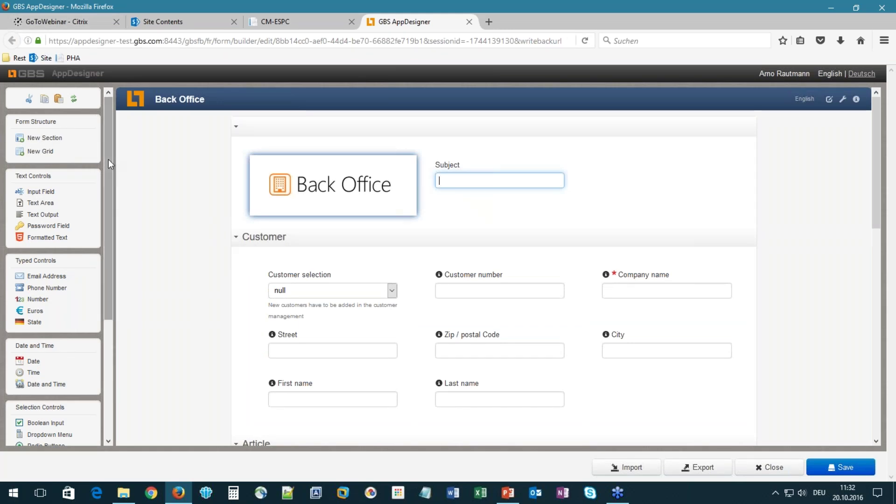
Step: Drop an Input Field next to Subject, label it ESPC-Demo, and open its Control Settings
{"action": "mouse_move", "coordinate": [111, 159]}
{"action": "left_mouse_down"}
{"action": "mouse_move", "coordinate": [114, 198]}
{"action": "mouse_move", "coordinate": [110, 163]}
{"action": "left_mouse_up"}
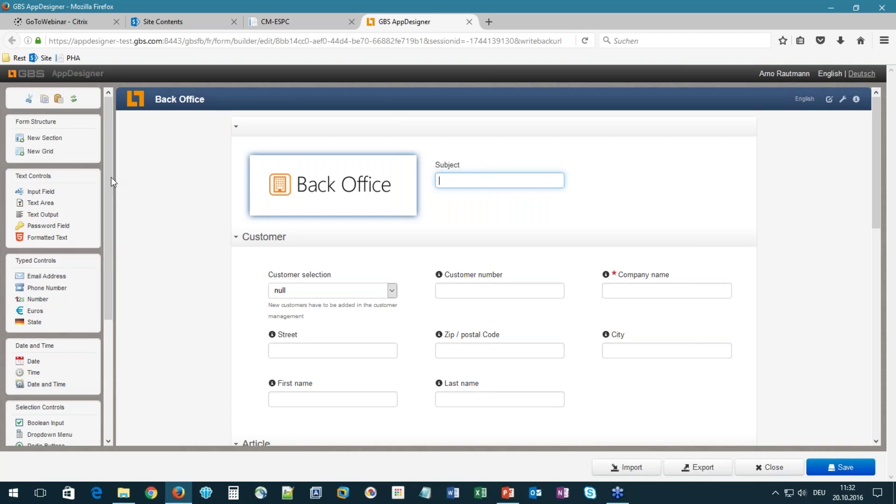
{"action": "mouse_move", "coordinate": [163, 219]}
{"action": "left_click_drag", "start_coordinate": [28, 194], "coordinate": [629, 175]}
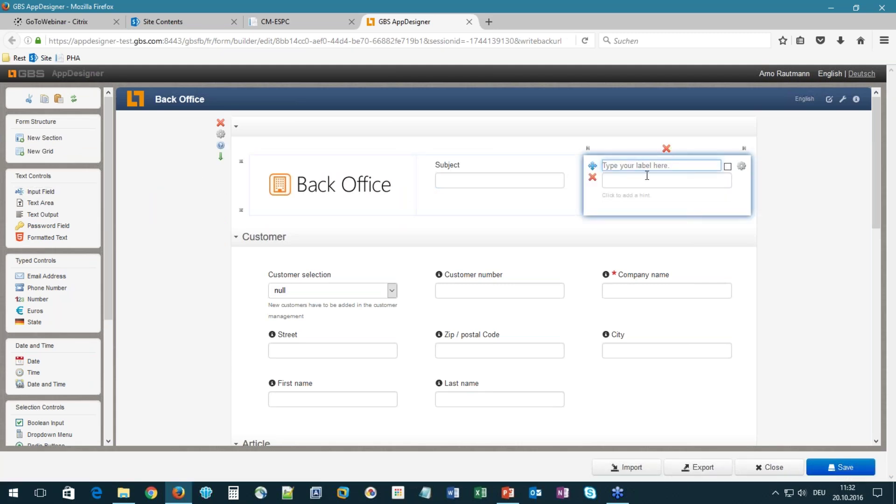
{"action": "type", "text": "E"}
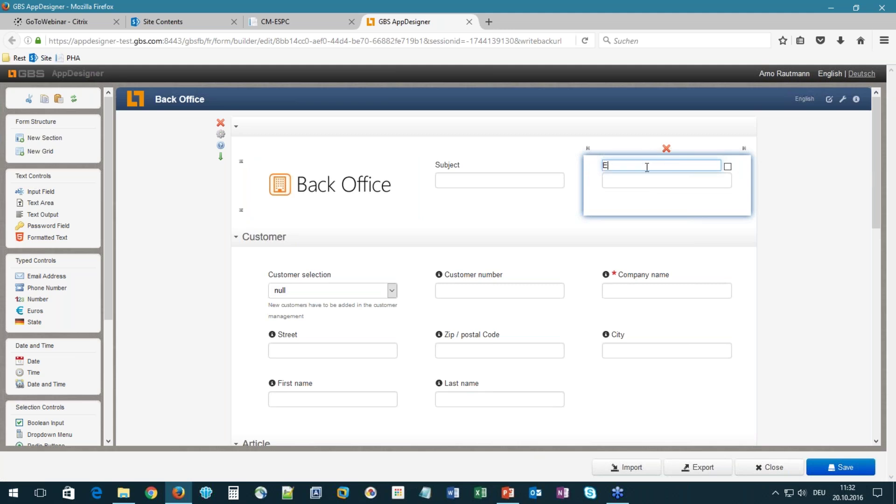
{"action": "type", "text": "SPC-Demo"}
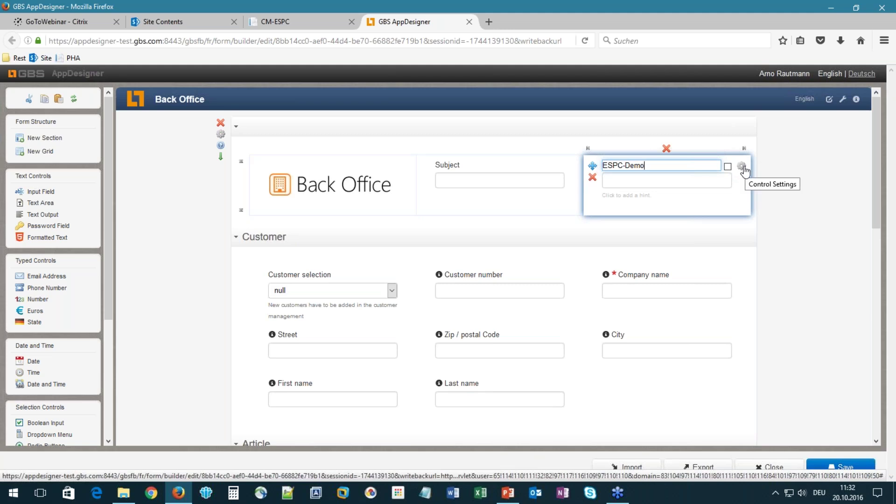
{"action": "left_click", "coordinate": [744, 168]}
{"action": "left_click", "coordinate": [742, 167]}
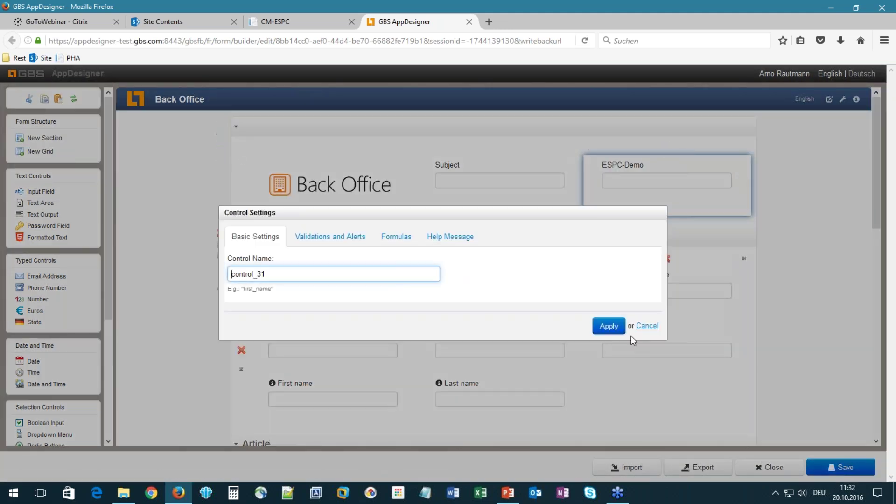
Step: Reopen the ESPC-Demo settings and leave Validations Required set to No
{"action": "left_click", "coordinate": [647, 326]}
{"action": "left_click_drag", "start_coordinate": [606, 165], "coordinate": [613, 392]}
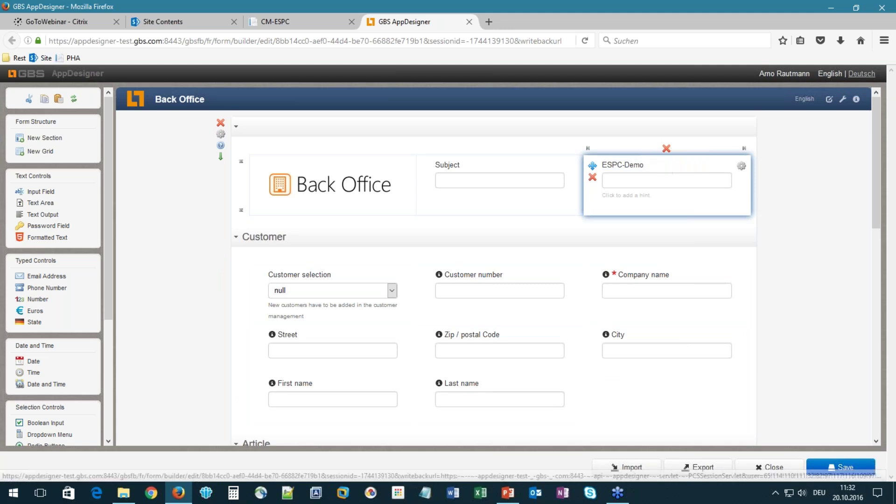
{"action": "left_click", "coordinate": [742, 169]}
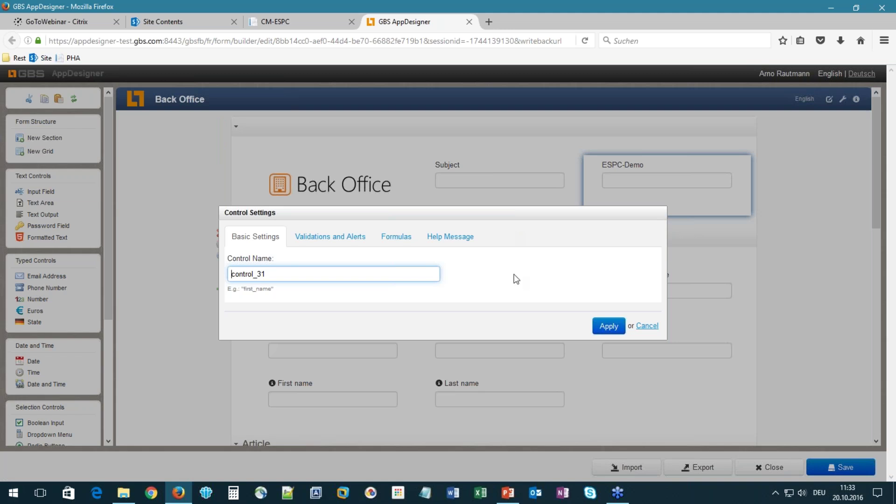
{"action": "left_click", "coordinate": [348, 238]}
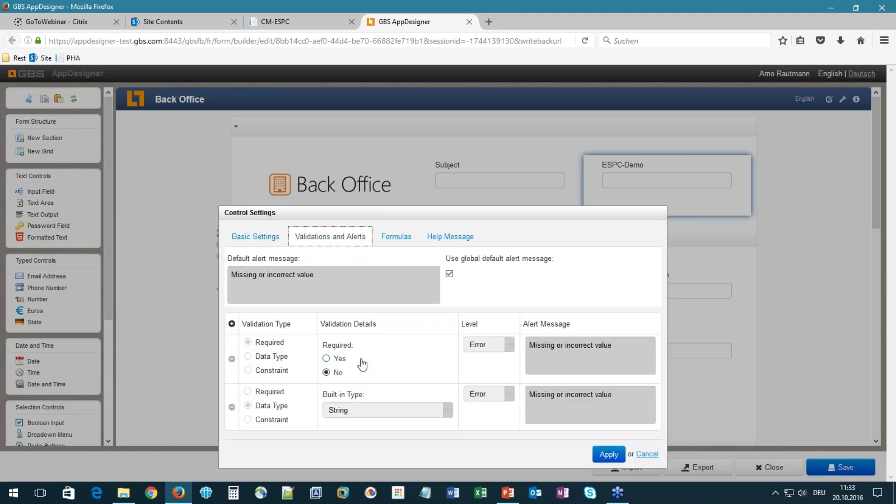
{"action": "left_click", "coordinate": [326, 359]}
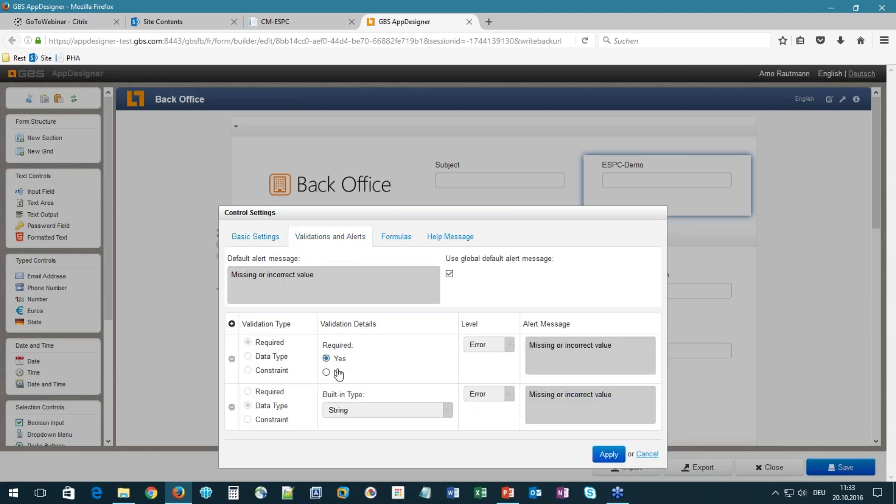
{"action": "left_click", "coordinate": [327, 373]}
Step: Give ESPC-Demo the help message 'This is the demo message help'
{"action": "left_click", "coordinate": [450, 238]}
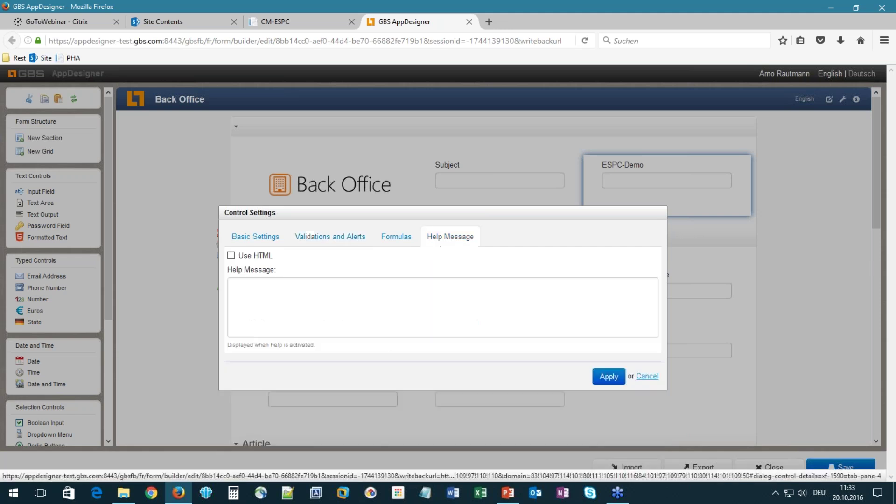
{"action": "left_click", "coordinate": [338, 304]}
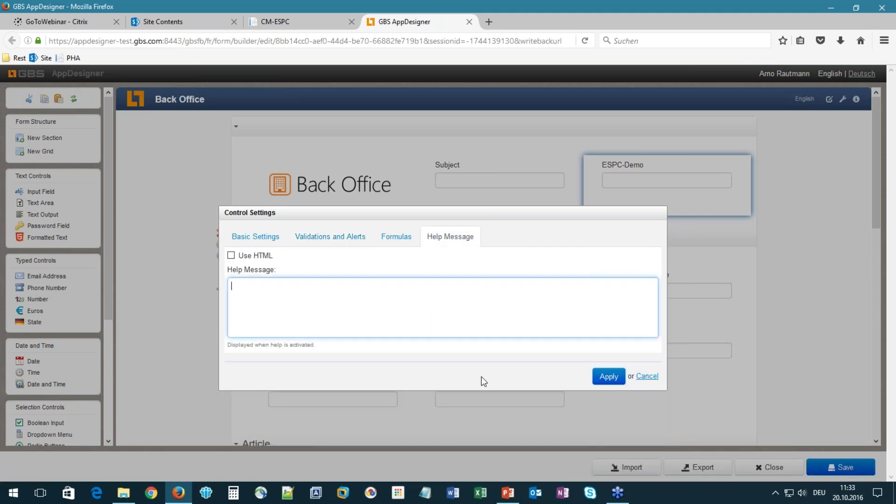
{"action": "type", "text": "This is the demo message"}
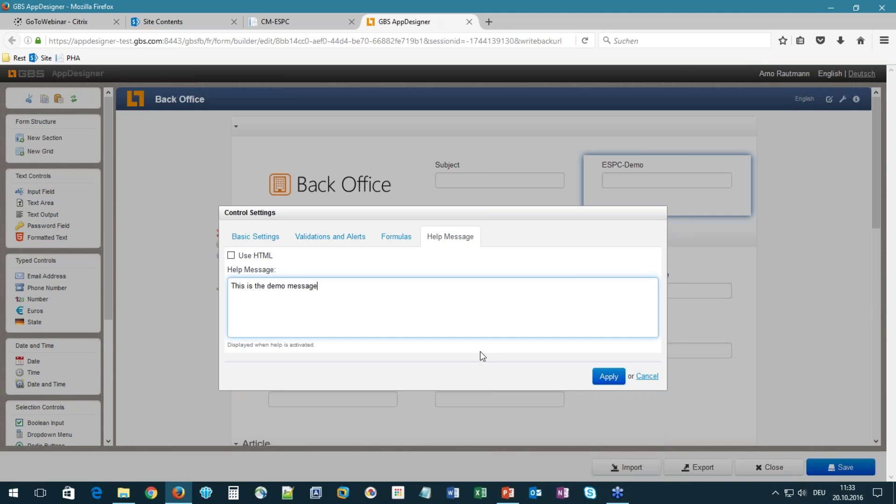
{"action": "type", "text": " help"}
{"action": "left_click", "coordinate": [397, 239]}
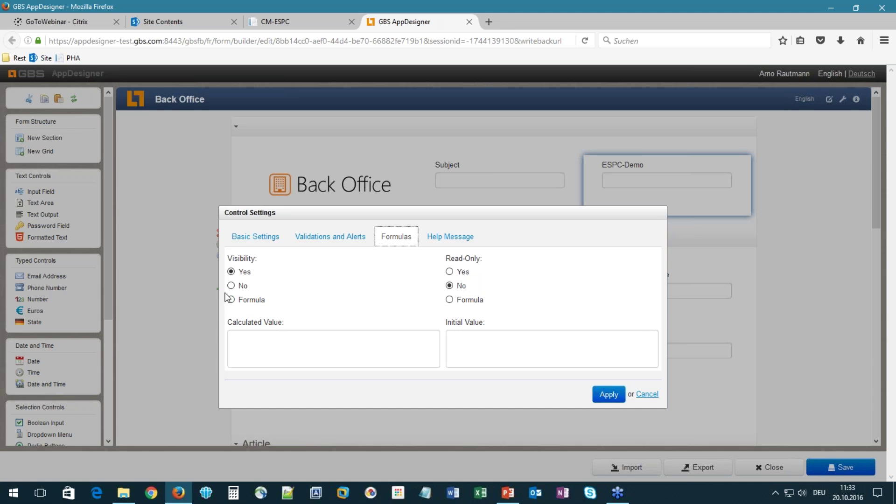
Step: Set the Calculated Value to Invoice number with replace("In","ESPC") applied
{"action": "left_click", "coordinate": [268, 345]}
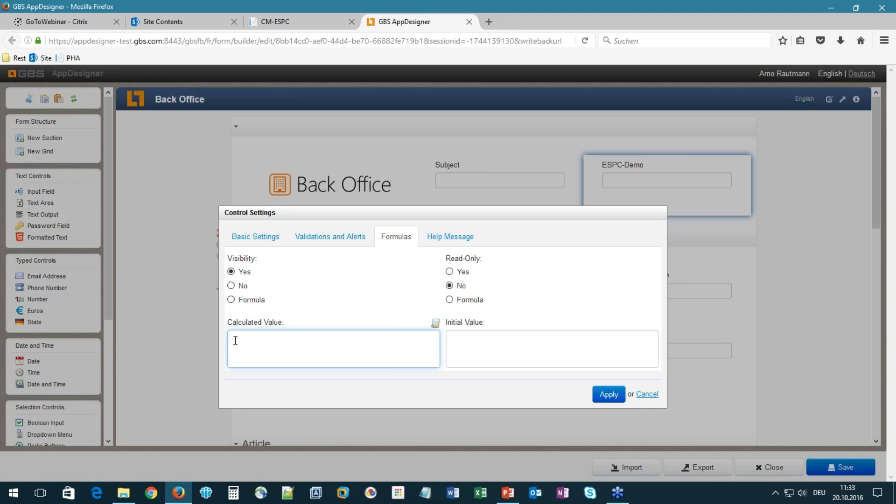
{"action": "left_click", "coordinate": [436, 325]}
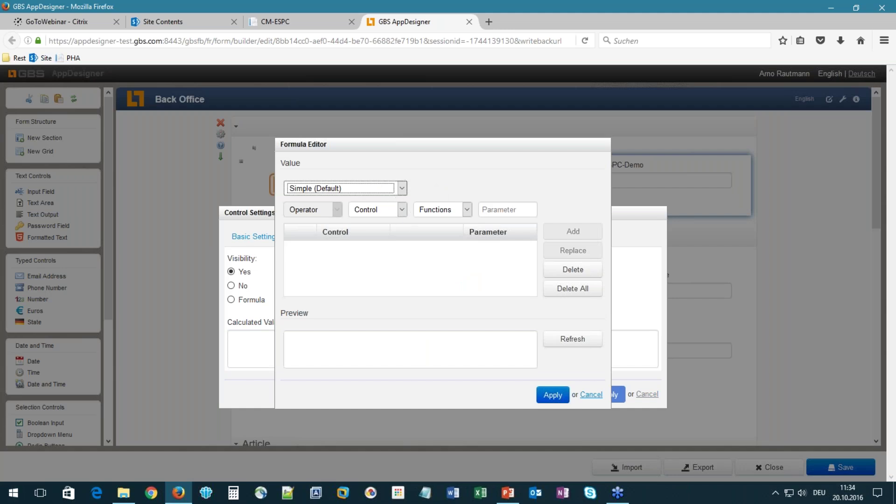
{"action": "left_click", "coordinate": [400, 213]}
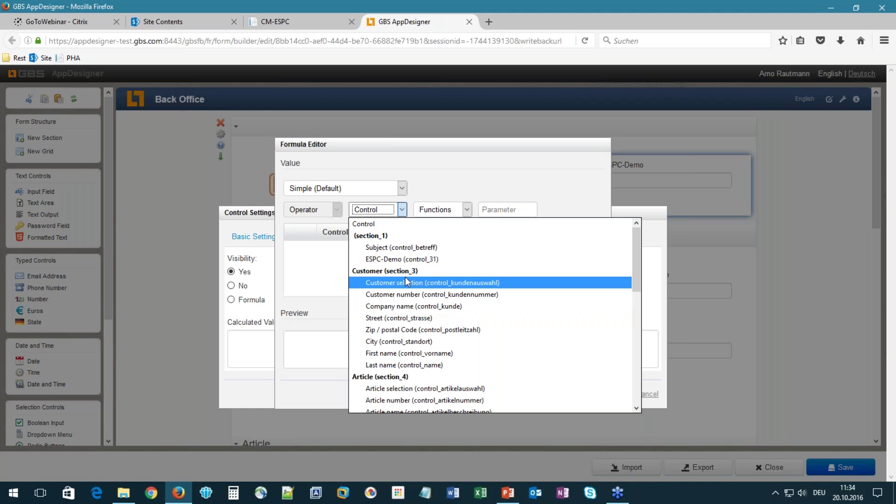
{"action": "left_click_drag", "start_coordinate": [637, 259], "coordinate": [634, 297]}
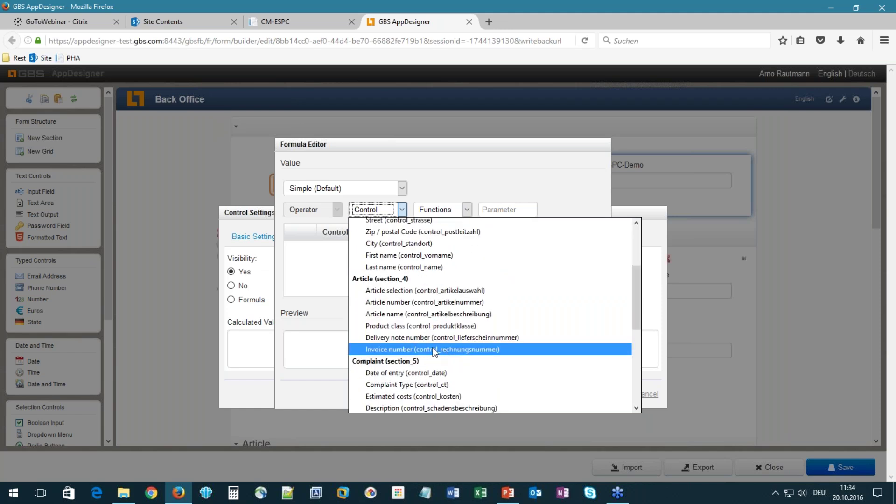
{"action": "left_click", "coordinate": [433, 350]}
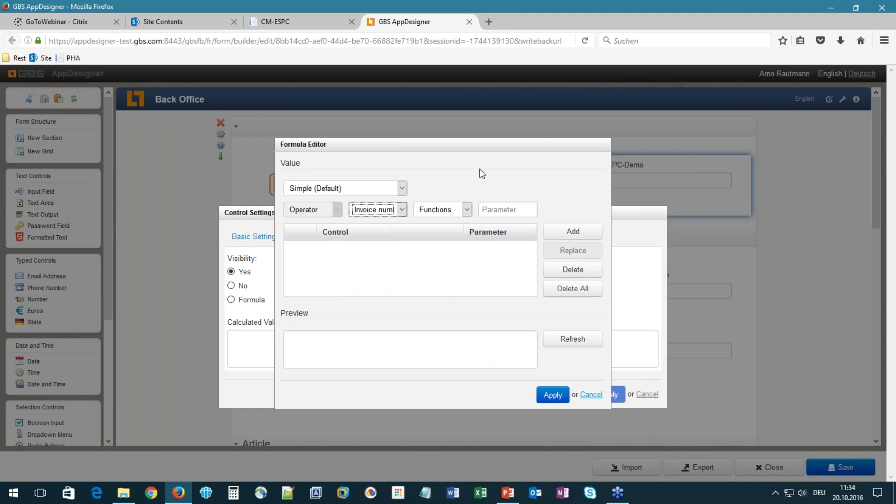
{"action": "left_click", "coordinate": [467, 210]}
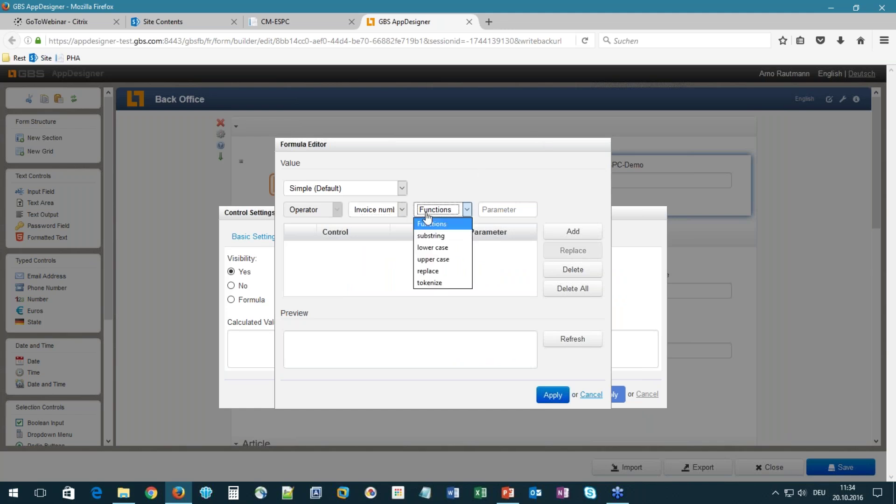
{"action": "left_click", "coordinate": [427, 271]}
{"action": "left_click", "coordinate": [518, 207]}
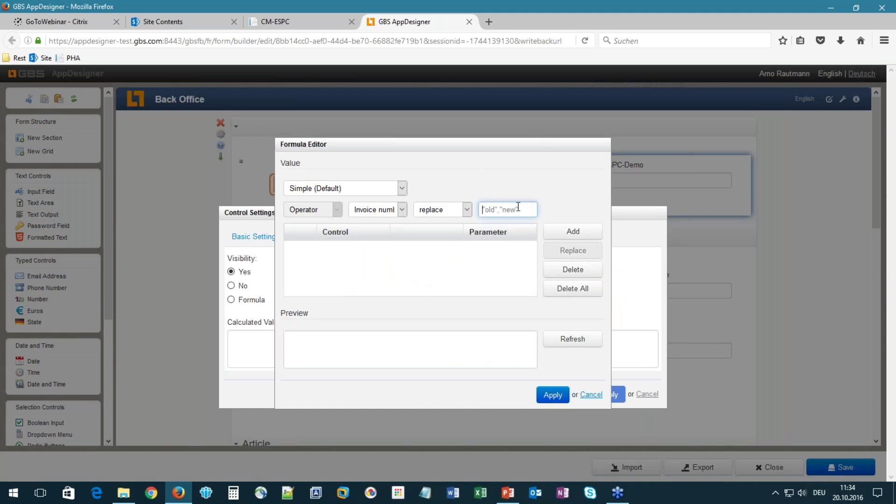
{"action": "type", "text": "\"In\",\"ESPC\""}
{"action": "left_click", "coordinate": [568, 232]}
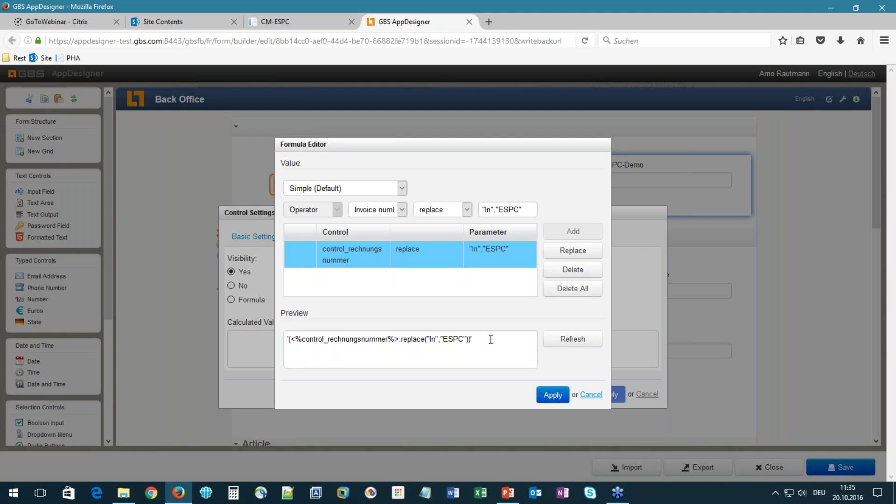
{"action": "left_click", "coordinate": [552, 395]}
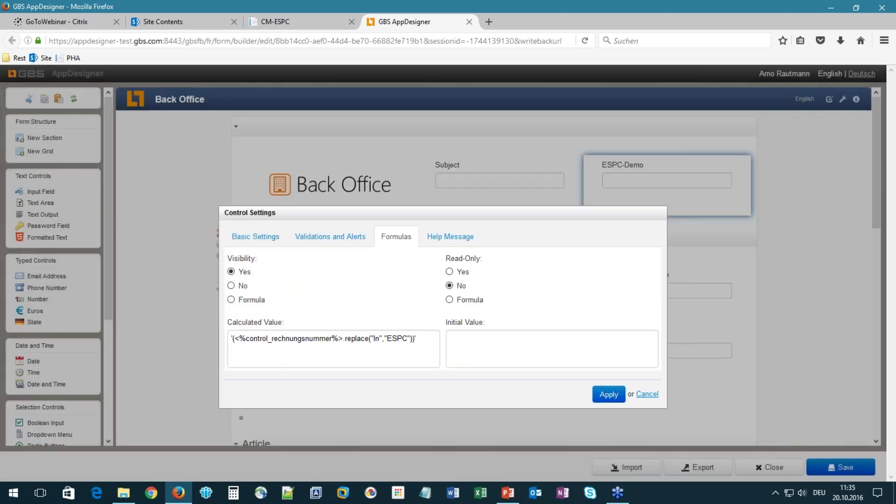
Step: Make ESPC-Demo read-only, apply the field settings, and save the form
{"action": "left_click", "coordinate": [450, 272]}
{"action": "left_click", "coordinate": [609, 398]}
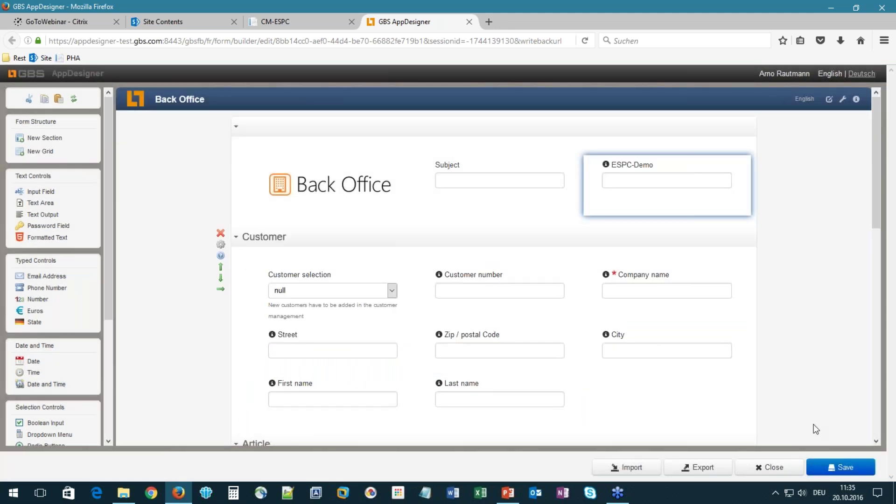
{"action": "left_click", "coordinate": [838, 466]}
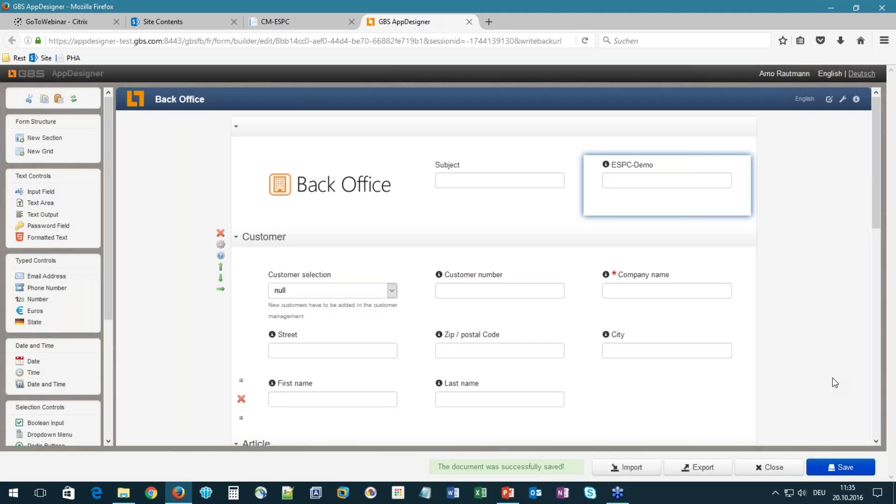
{"action": "left_click", "coordinate": [172, 27]}
Step: Go to the ESPC Complaints list and start a new item
{"action": "scroll", "coordinate": [144, 248], "scroll_direction": "up", "scroll_amount": 4}
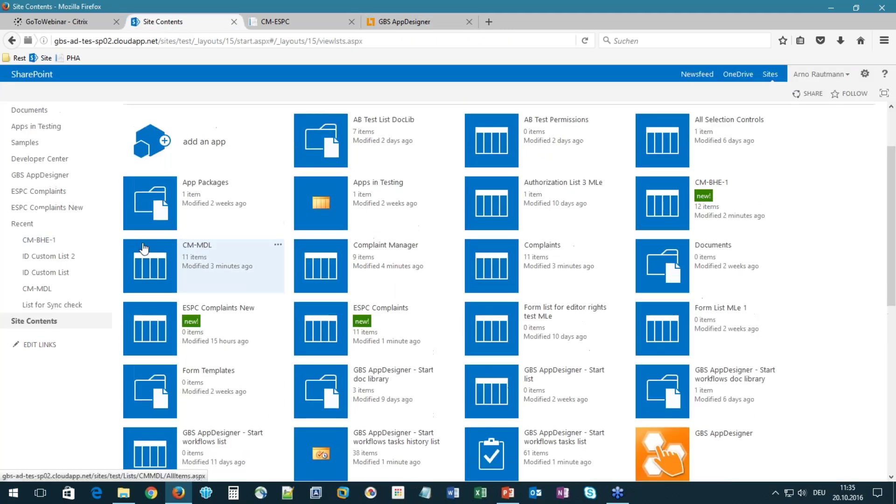
{"action": "left_click", "coordinate": [42, 270]}
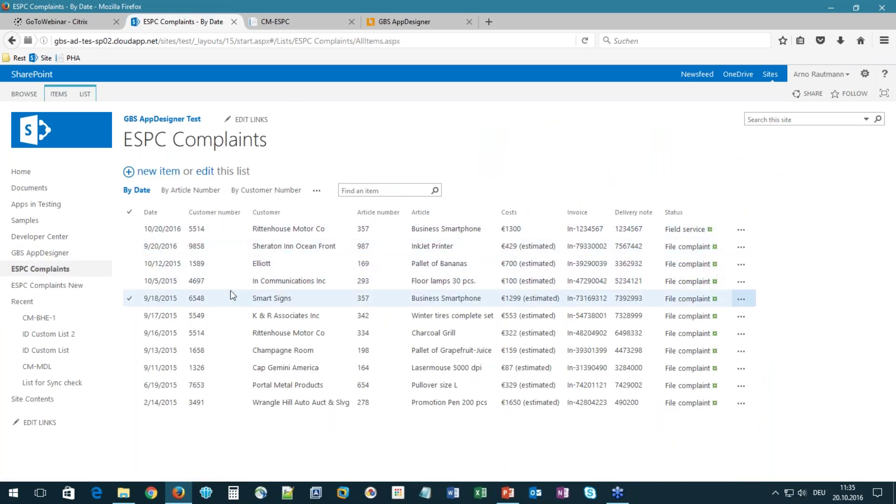
{"action": "left_click", "coordinate": [150, 171]}
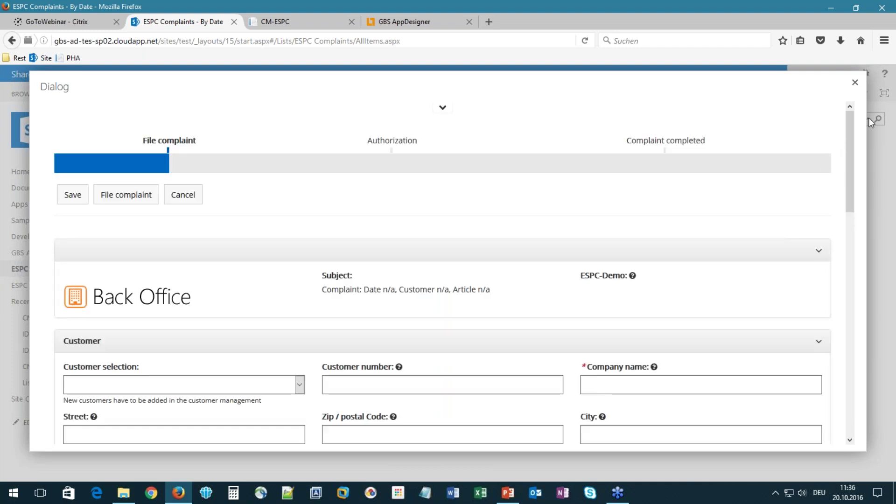
Step: Enter invoice number In-123, confirm ESPC-Demo shows ESPC-123, then close the form unsaved
{"action": "mouse_move", "coordinate": [633, 275]}
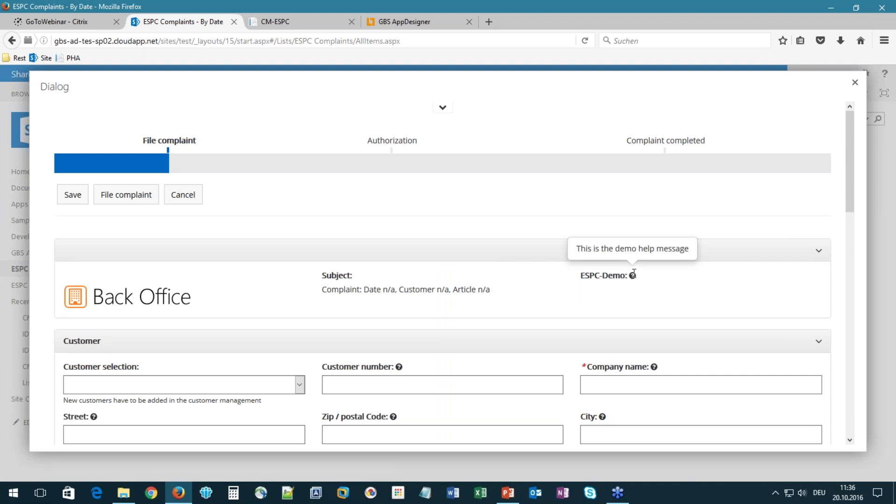
{"action": "left_click_drag", "start_coordinate": [848, 152], "coordinate": [859, 264]}
{"action": "left_click", "coordinate": [661, 313]}
{"action": "type", "text": "In-123"}
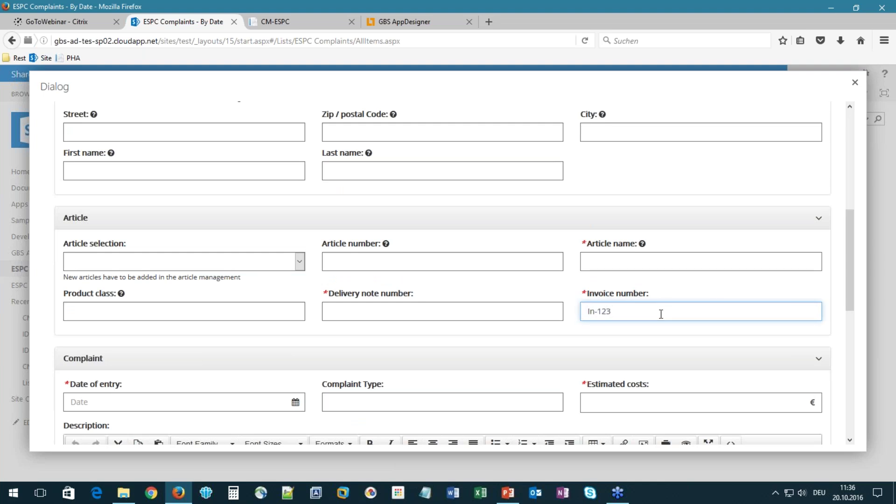
{"action": "scroll", "coordinate": [567, 166], "scroll_direction": "up", "scroll_amount": 5}
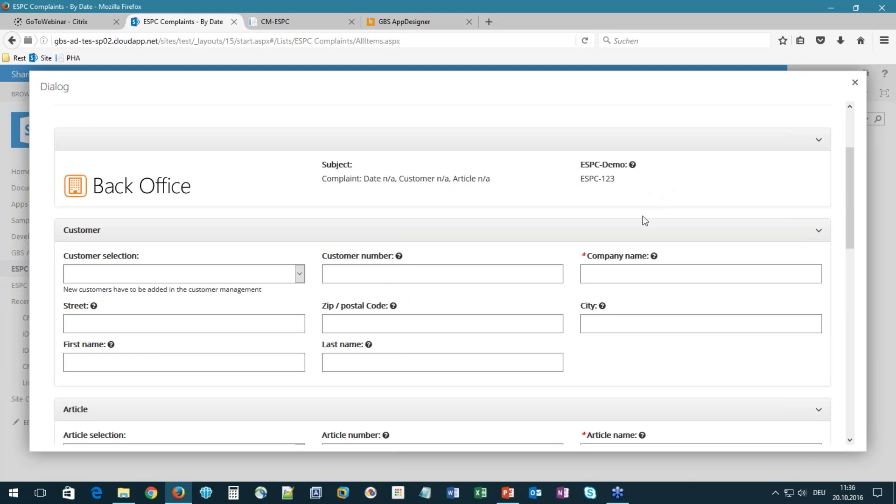
{"action": "scroll", "coordinate": [643, 216], "scroll_direction": "up", "scroll_amount": 1}
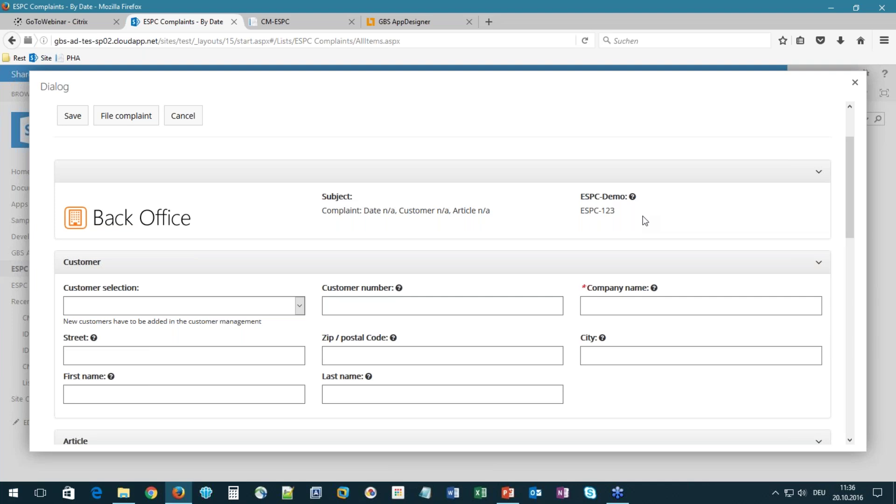
{"action": "scroll", "coordinate": [682, 224], "scroll_direction": "up", "scroll_amount": 1}
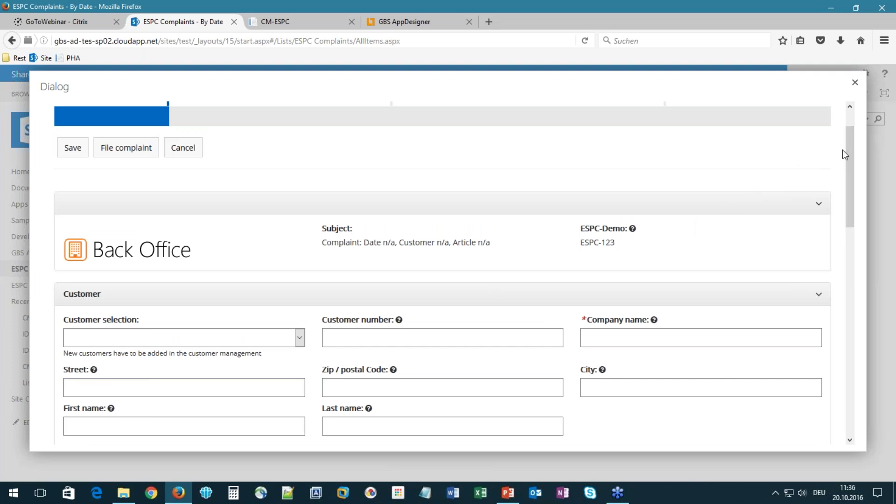
{"action": "left_click", "coordinate": [855, 86]}
Step: From the Processes list, expand Complaintsmanagement and open its version 3
{"action": "left_click", "coordinate": [291, 21]}
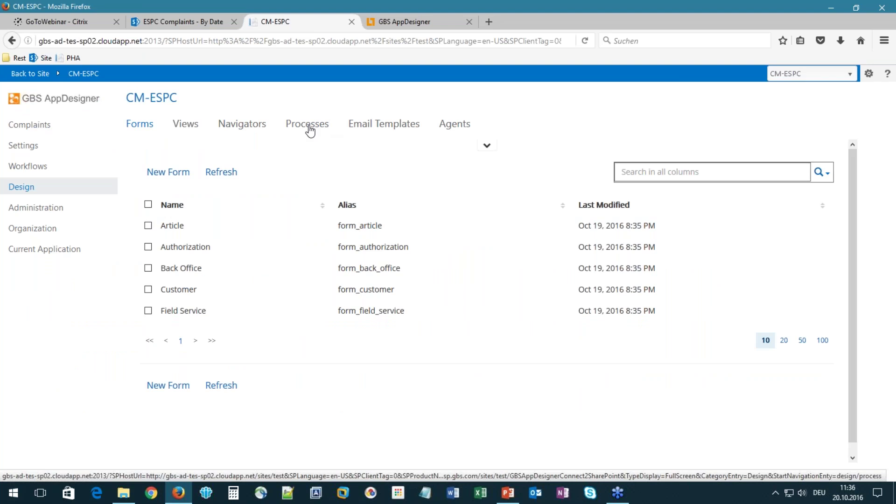
{"action": "left_click", "coordinate": [305, 125]}
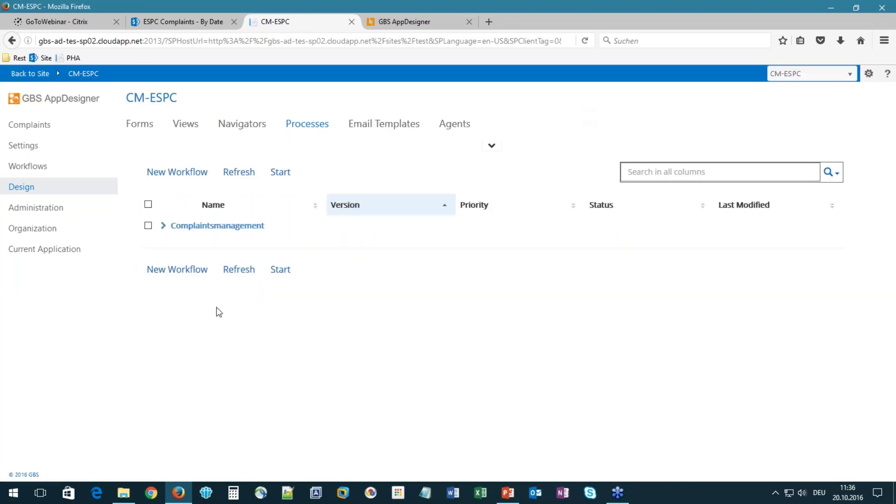
{"action": "left_click", "coordinate": [163, 225]}
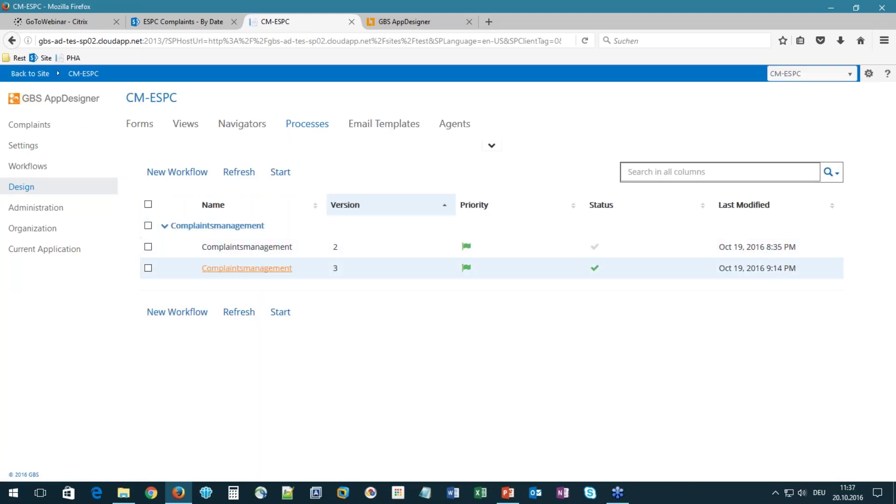
{"action": "left_click", "coordinate": [247, 271]}
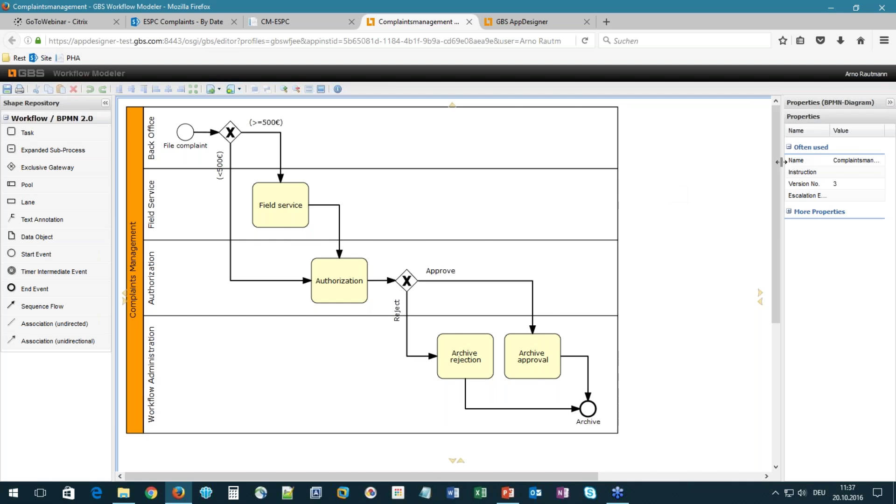
Step: After Field service, append a task, an exclusive gateway, a Back Office task and an end event
{"action": "left_click_drag", "start_coordinate": [778, 186], "coordinate": [708, 187]}
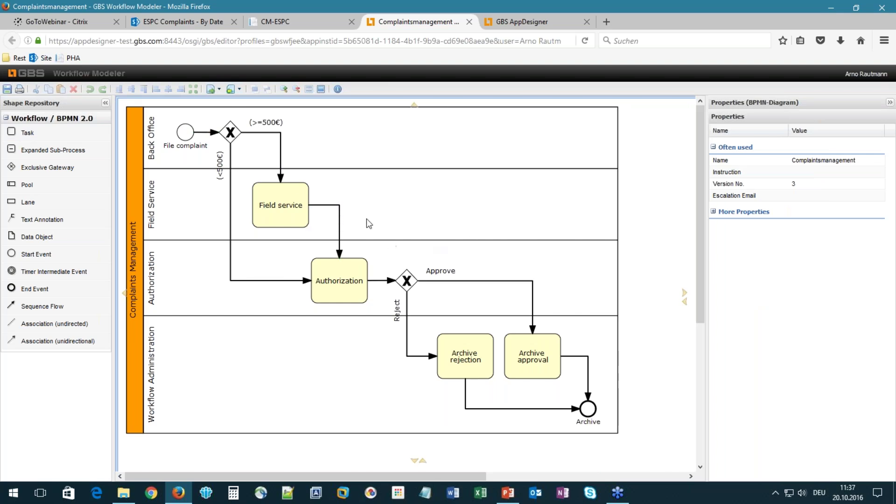
{"action": "double_click", "coordinate": [293, 205]}
{"action": "left_click", "coordinate": [293, 202]}
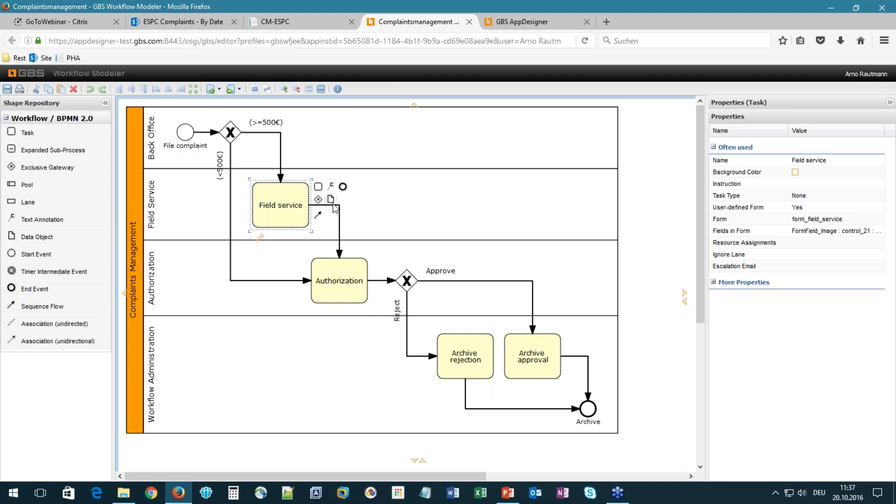
{"action": "left_click_drag", "start_coordinate": [318, 187], "coordinate": [483, 137]}
{"action": "left_click", "coordinate": [480, 210]}
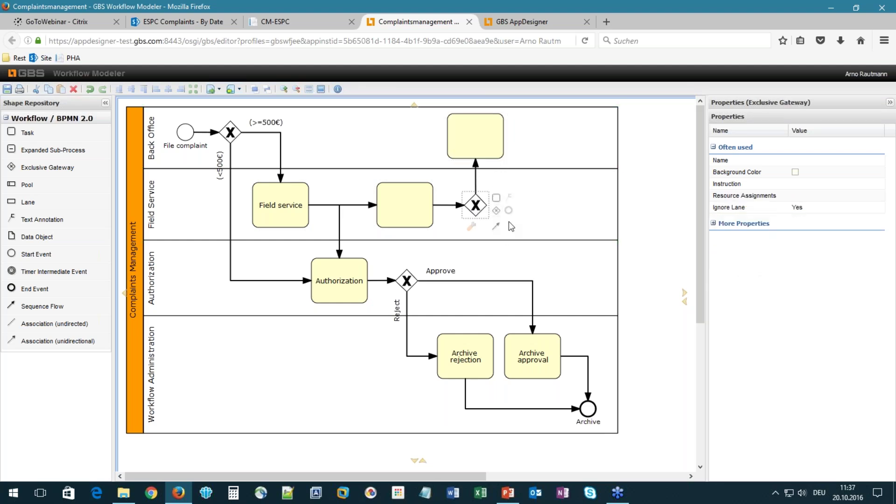
{"action": "left_click_drag", "start_coordinate": [509, 213], "coordinate": [566, 213]}
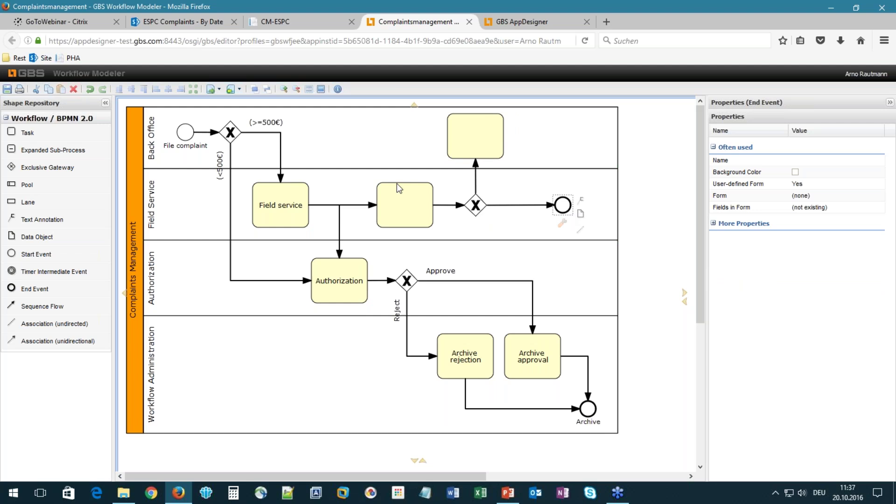
{"action": "left_click", "coordinate": [398, 208]}
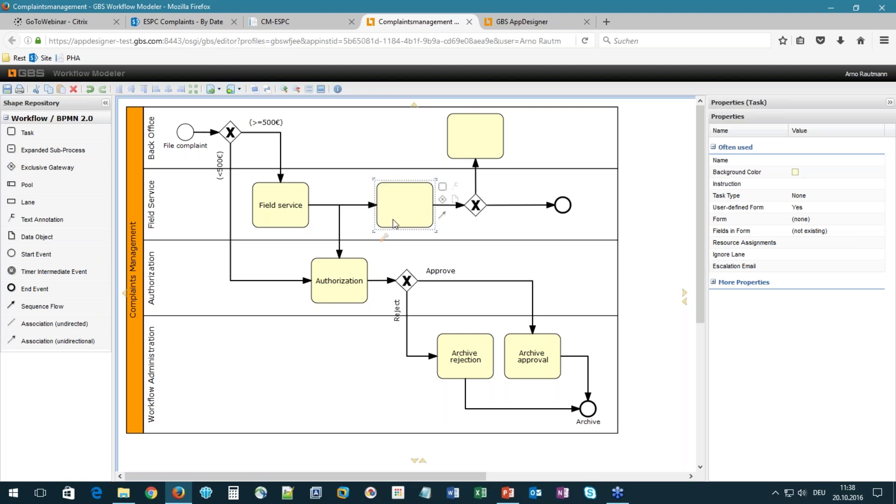
Step: Set the new blank task's Name property to 'ESPC task'
{"action": "left_click", "coordinate": [716, 284]}
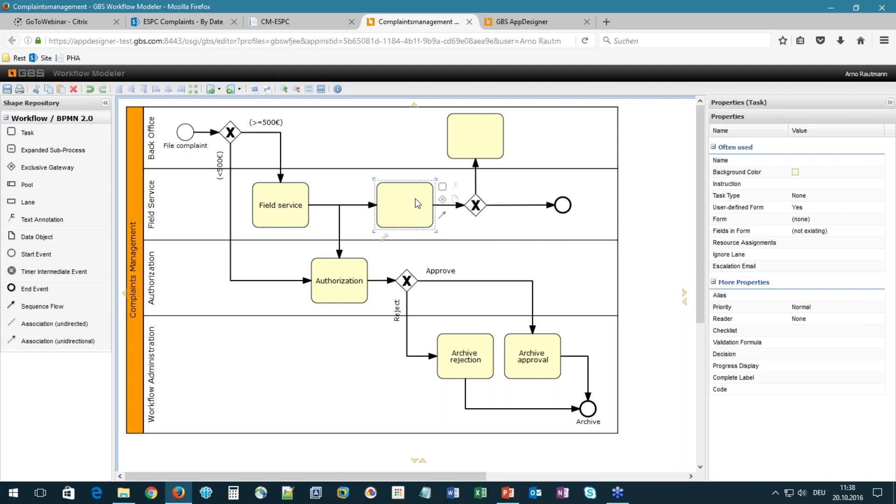
{"action": "left_click", "coordinate": [825, 160]}
{"action": "type", "text": "ESPC"}
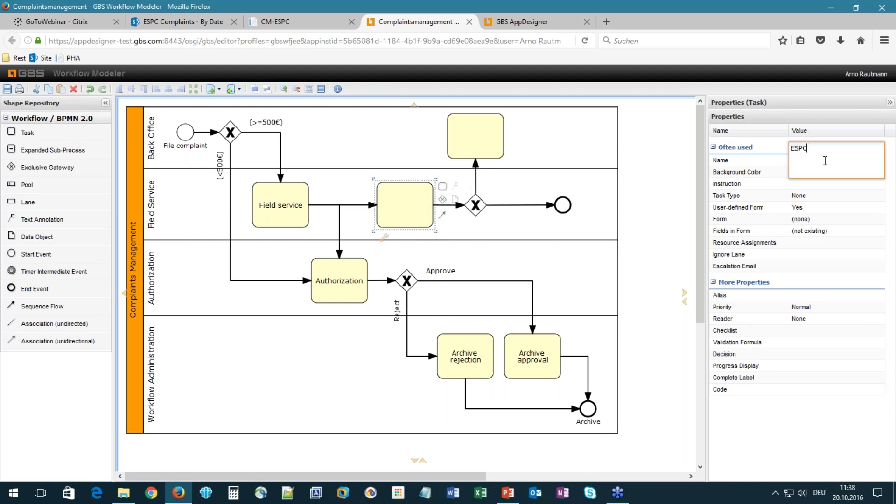
{"action": "type", "text": " task"}
{"action": "left_click", "coordinate": [643, 212]}
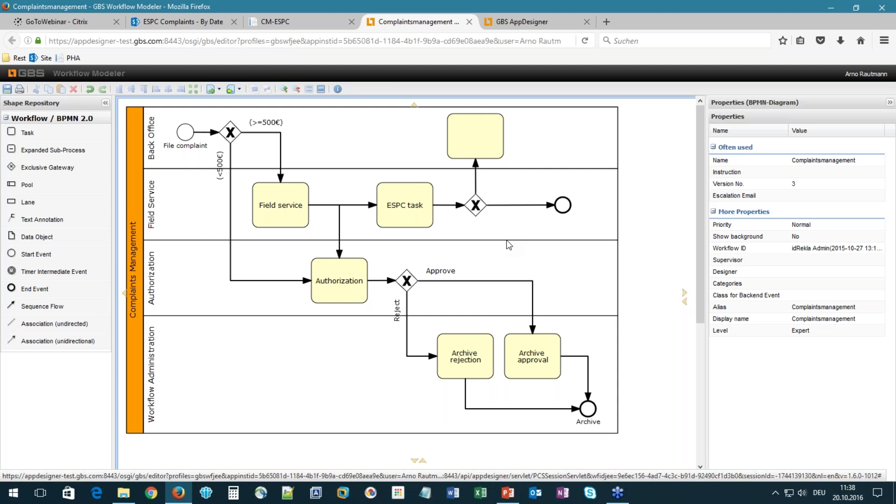
Step: Rename the start event from File complaint to File ESPC complaint
{"action": "left_click", "coordinate": [185, 137]}
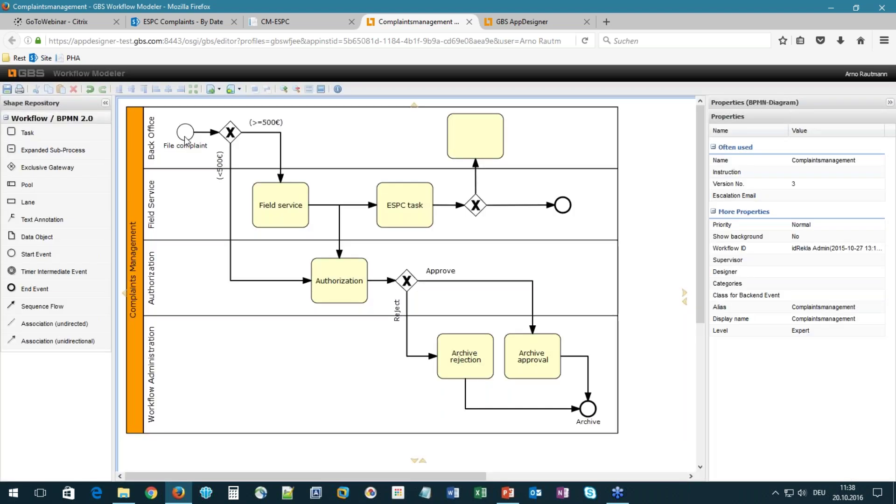
{"action": "left_click", "coordinate": [186, 137]}
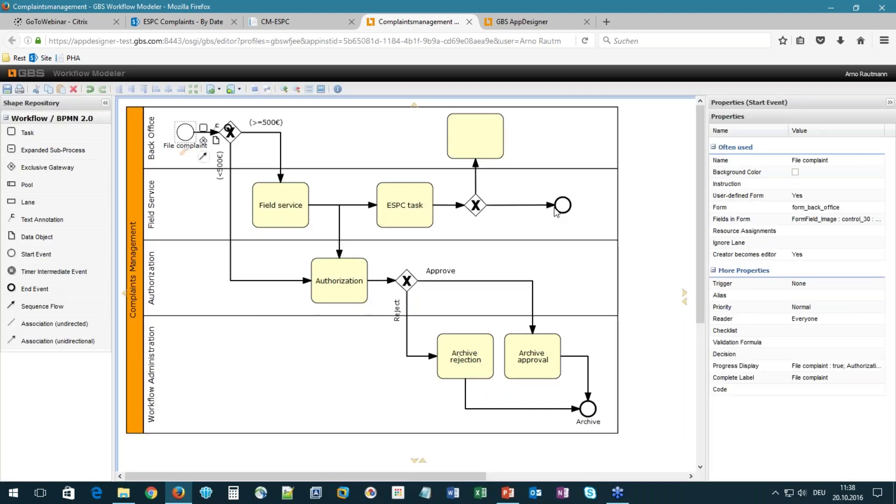
{"action": "left_click", "coordinate": [801, 161]}
{"action": "left_click_drag", "start_coordinate": [805, 149], "coordinate": [768, 138]}
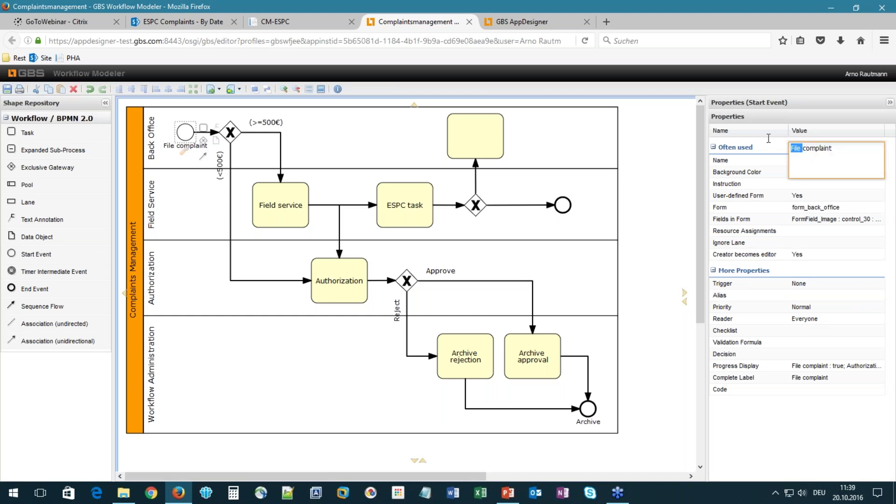
{"action": "key", "text": "End"}
{"action": "type", "text": "ESPC"}
{"action": "left_click", "coordinate": [803, 370]}
Step: Change the start event's Progress Display step to File ESPC complaint
{"action": "left_click", "coordinate": [815, 371]}
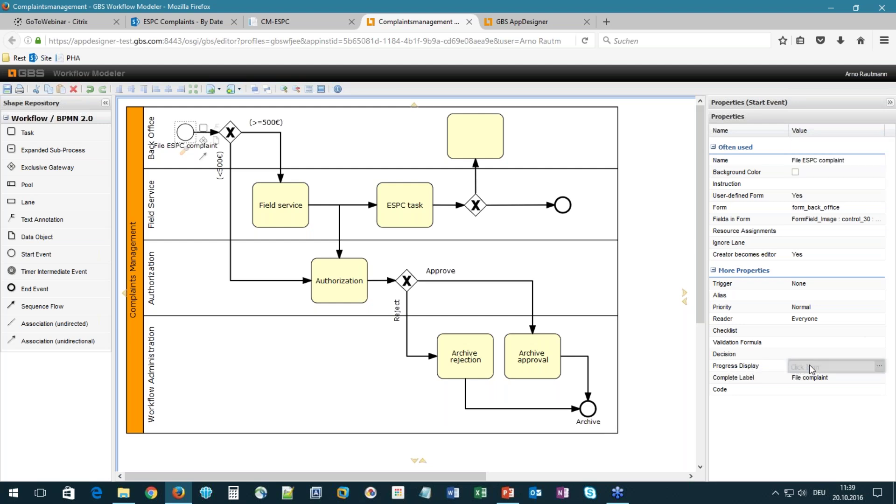
{"action": "left_click", "coordinate": [880, 366]}
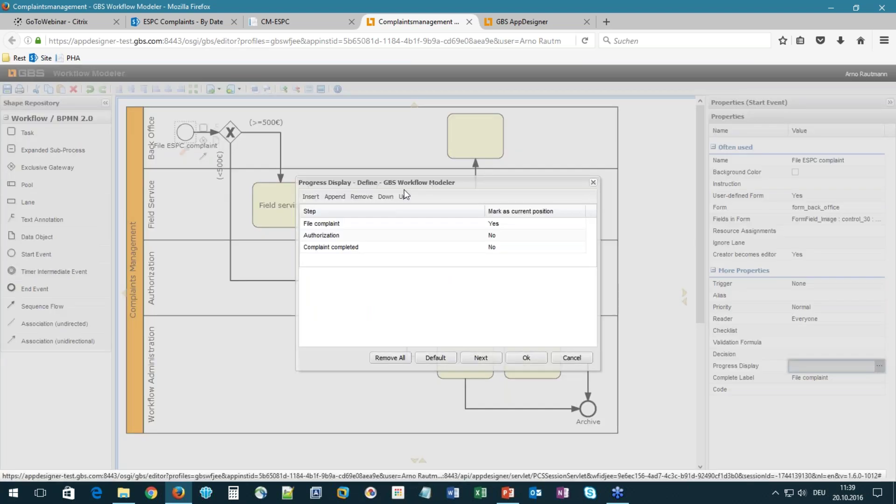
{"action": "left_click", "coordinate": [324, 225]}
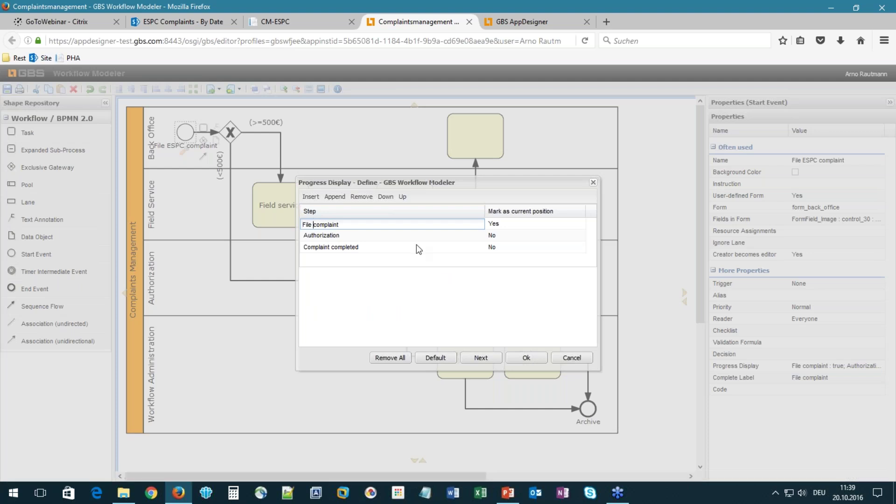
{"action": "type", "text": "ESPC"}
{"action": "left_click", "coordinate": [526, 358]}
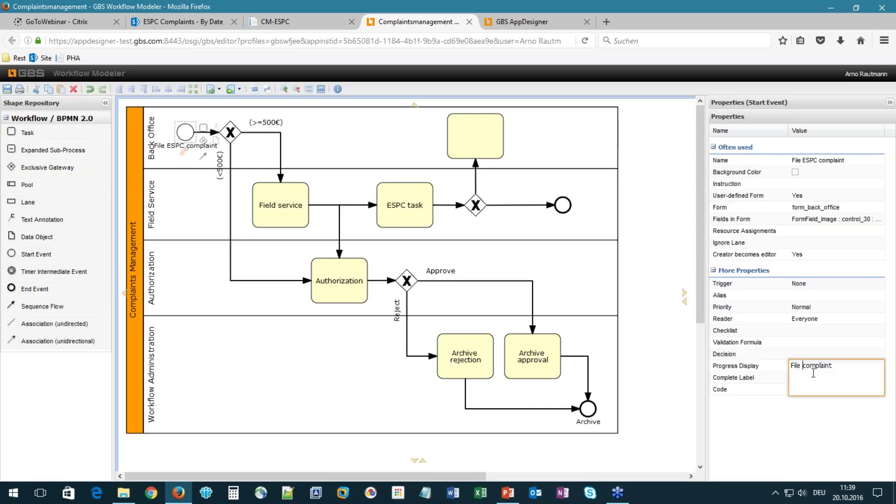
{"action": "type", "text": "ESPC"}
{"action": "left_click", "coordinate": [814, 434]}
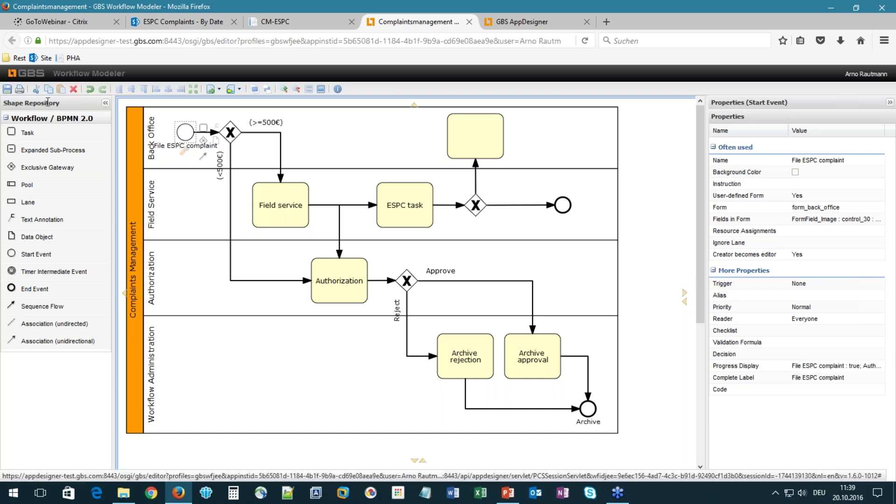
Step: Try saving the workflow and dismiss the Saving failed message for version 3
{"action": "left_click", "coordinate": [7, 90]}
{"action": "left_click", "coordinate": [509, 329]}
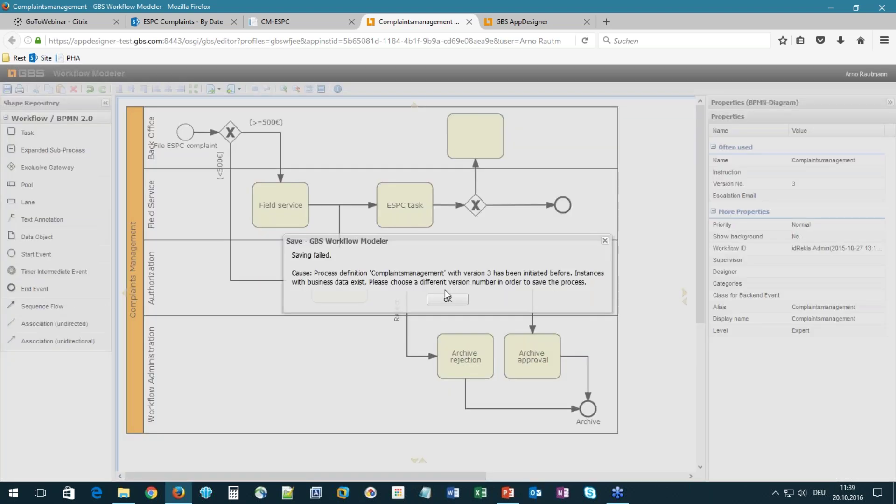
{"action": "left_click", "coordinate": [448, 300]}
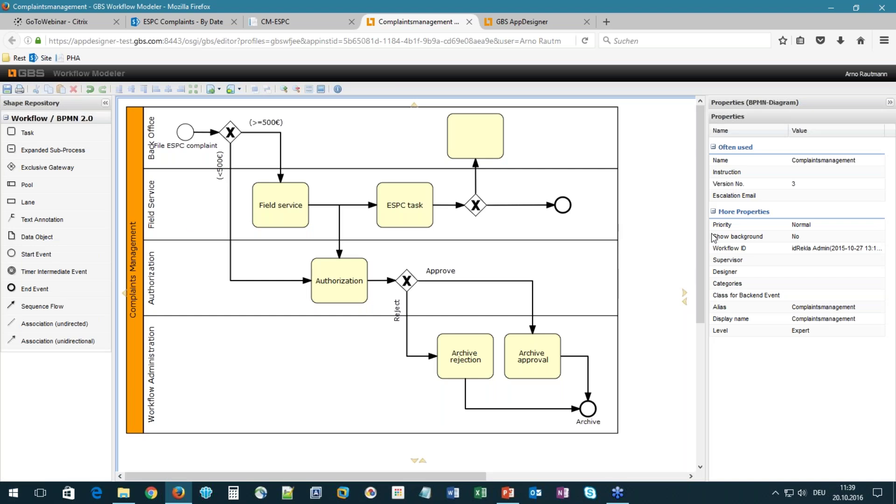
Step: Set the Version No. to 4 and confirm saving the workflow as version 4
{"action": "left_click", "coordinate": [802, 185]}
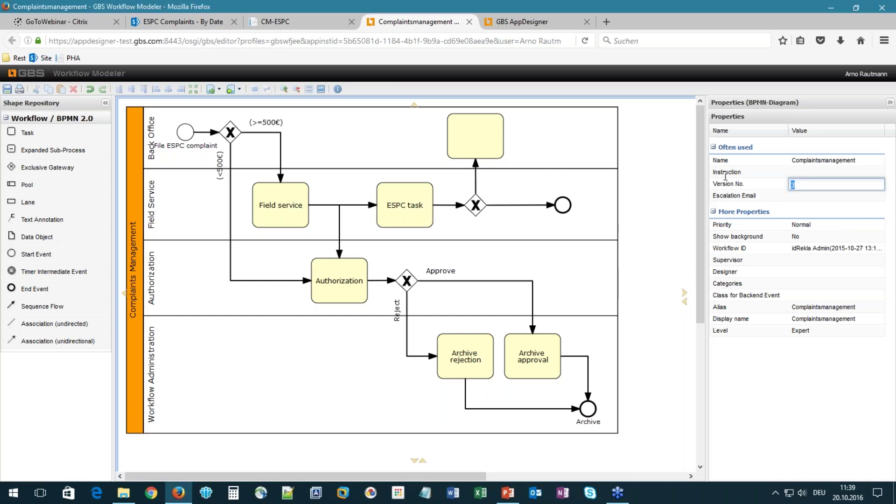
{"action": "type", "text": "4"}
{"action": "left_click", "coordinate": [665, 195]}
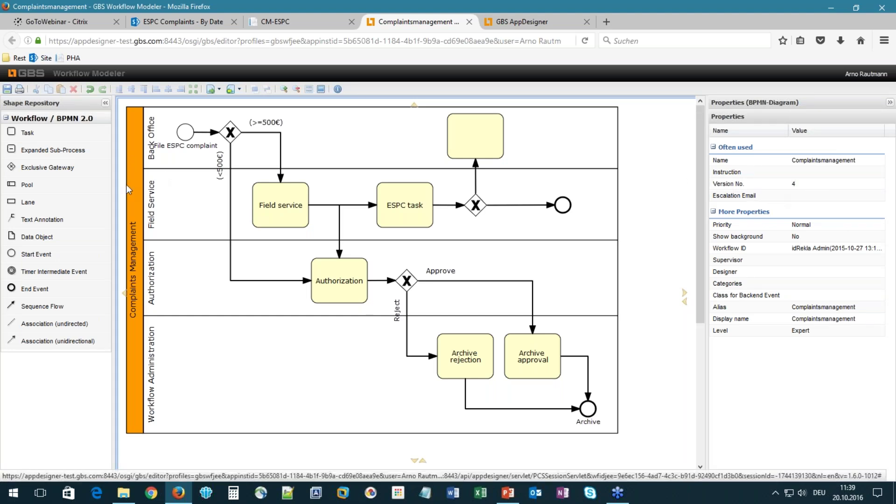
{"action": "key", "text": "ctrl+s"}
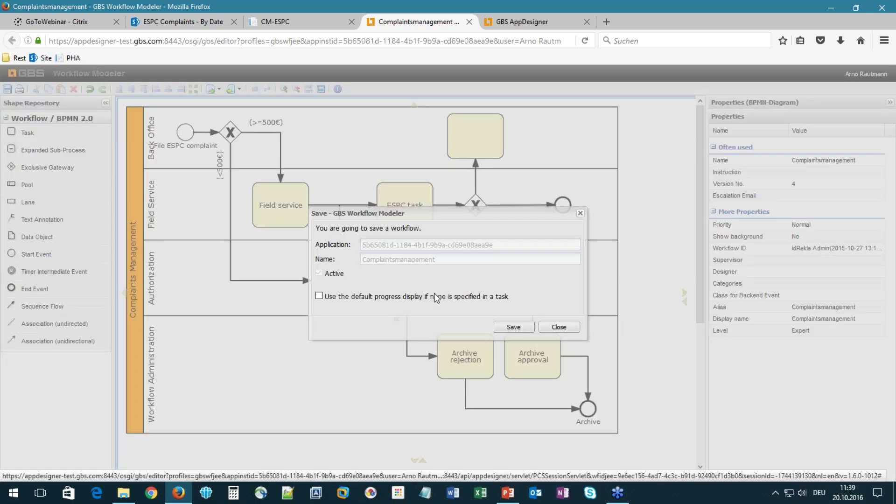
{"action": "left_click", "coordinate": [518, 327]}
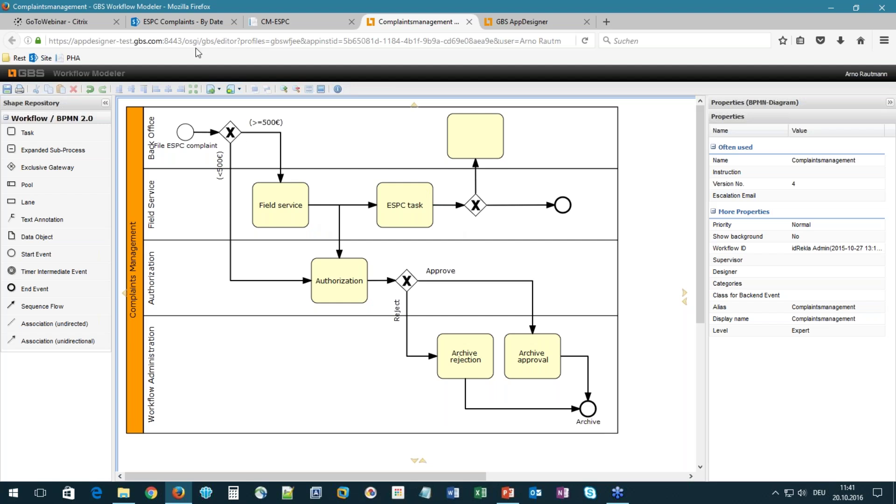
Step: Return to the SharePoint ESPC Complaints list
{"action": "left_click", "coordinate": [187, 22]}
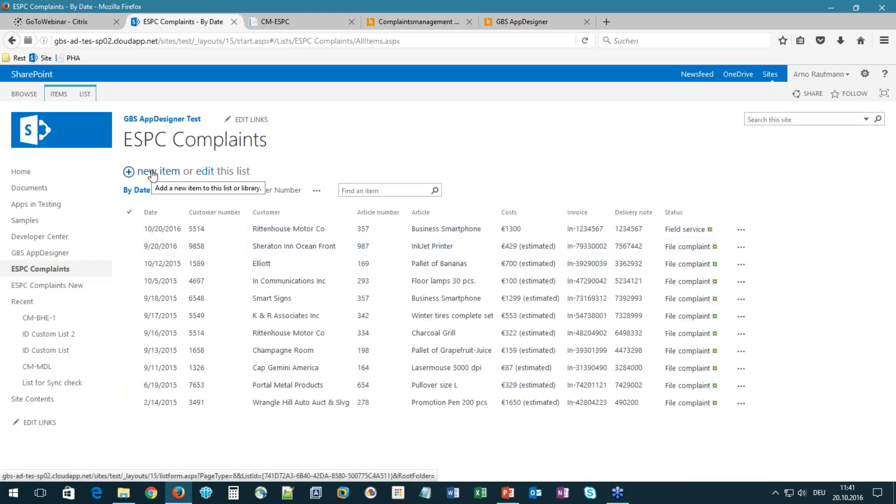
Step: Check the new complaint form's File ESPC complaint step label, then close the form unsaved
{"action": "left_click", "coordinate": [154, 173]}
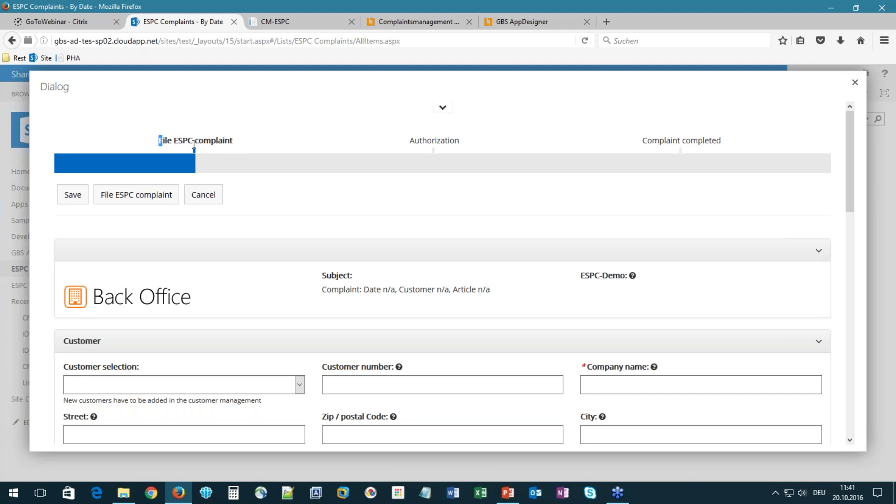
{"action": "left_click_drag", "start_coordinate": [159, 140], "coordinate": [242, 139]}
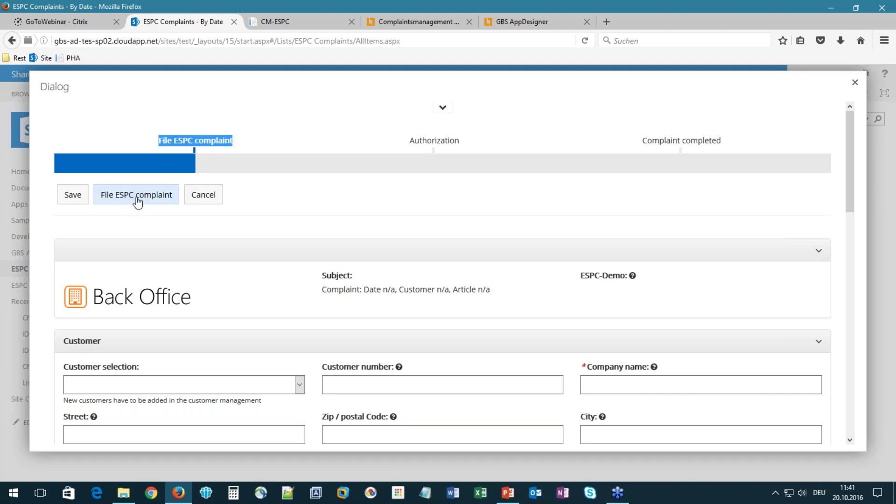
{"action": "left_click_drag", "start_coordinate": [582, 276], "coordinate": [649, 282]}
{"action": "left_click", "coordinate": [648, 282]}
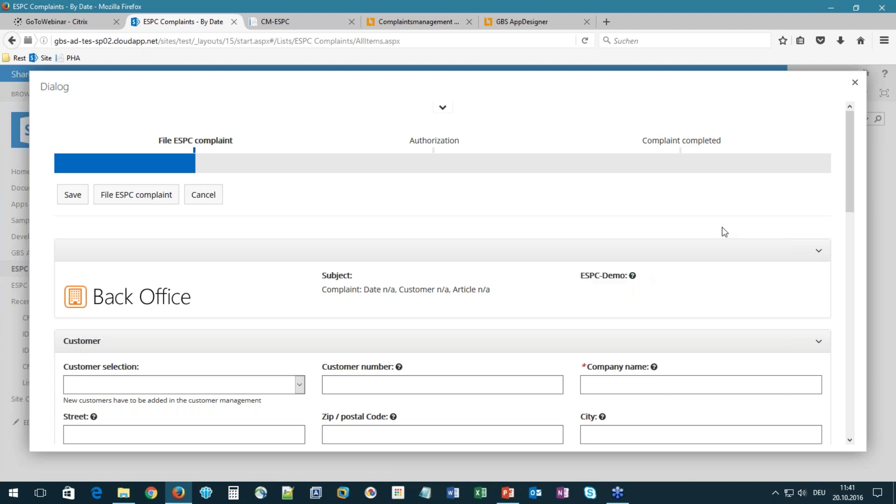
{"action": "left_click", "coordinate": [855, 83]}
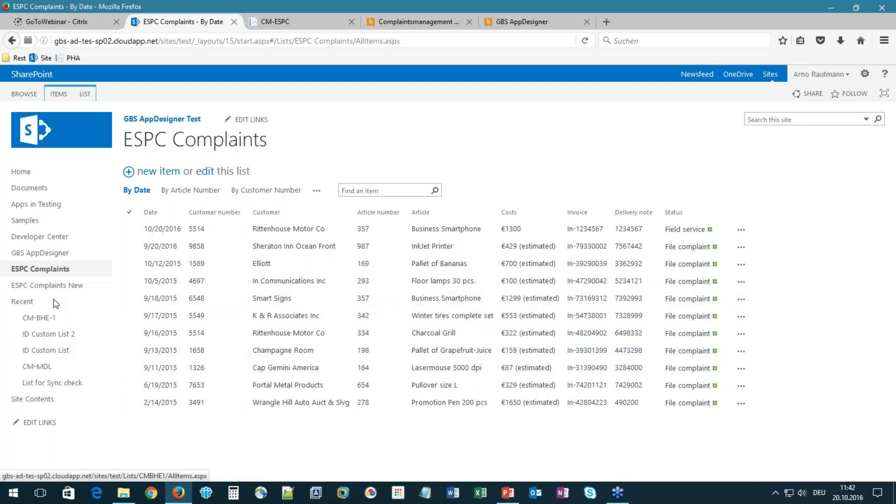
Step: Open the empty ESPC Complaints New list, check and close its new-item form, and show the LIST ribbon
{"action": "left_click", "coordinate": [70, 286]}
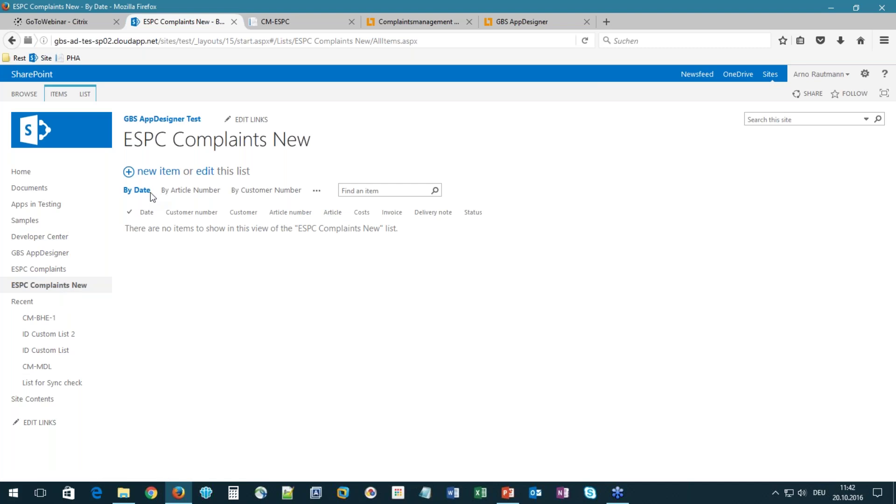
{"action": "left_click", "coordinate": [154, 173]}
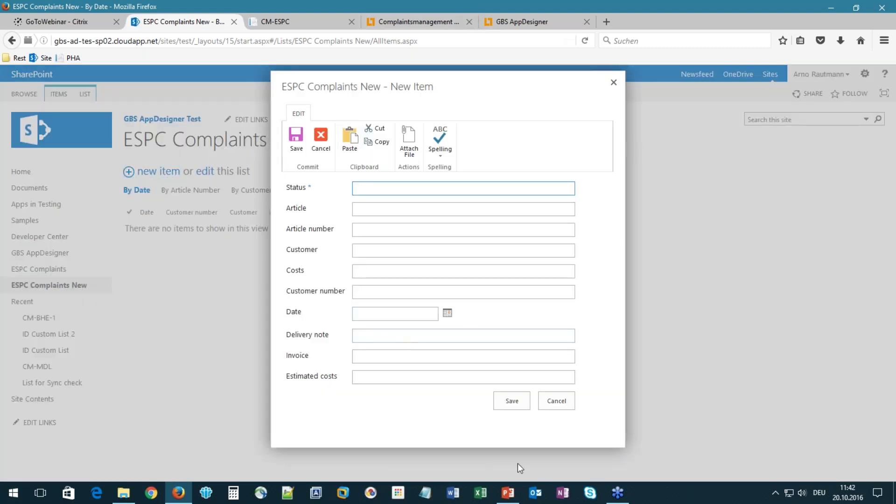
{"action": "left_click", "coordinate": [614, 84]}
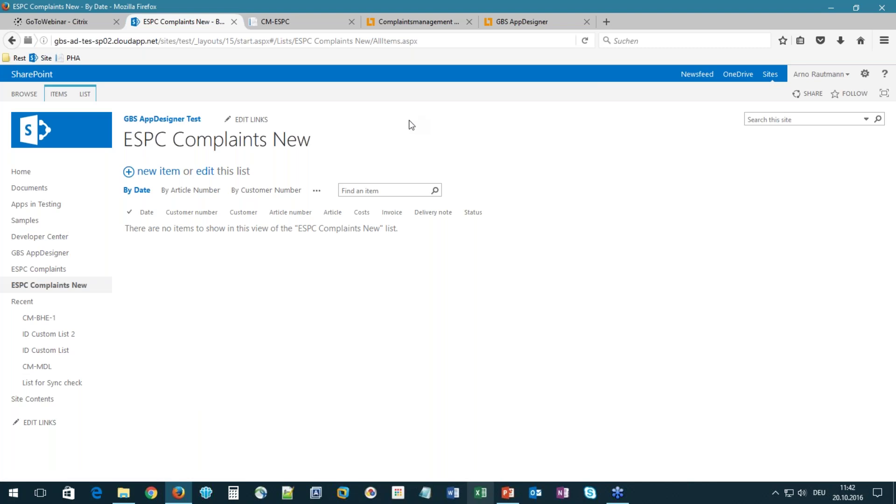
{"action": "left_click", "coordinate": [85, 94]}
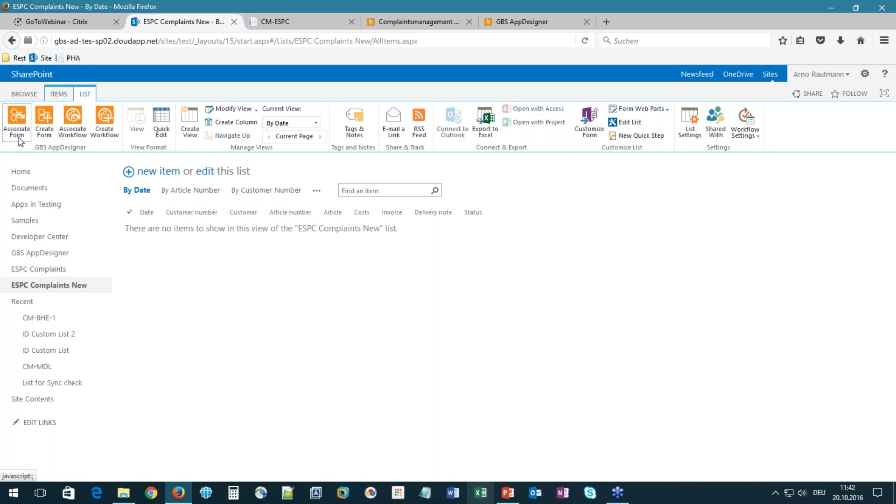
Step: Associate the CM-ESPC-New Complaintsmanagement AppDesigner workflow with ESPC Complaints New, then open its field mapping
{"action": "left_click", "coordinate": [75, 125]}
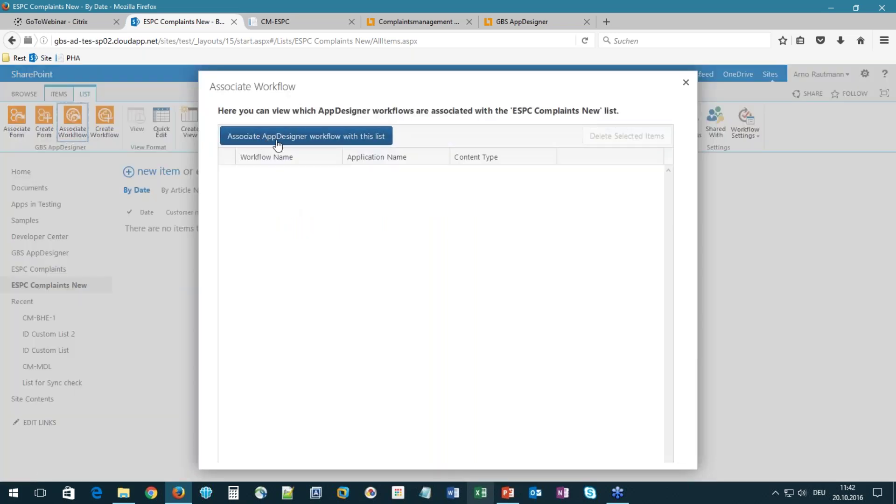
{"action": "left_click", "coordinate": [280, 140]}
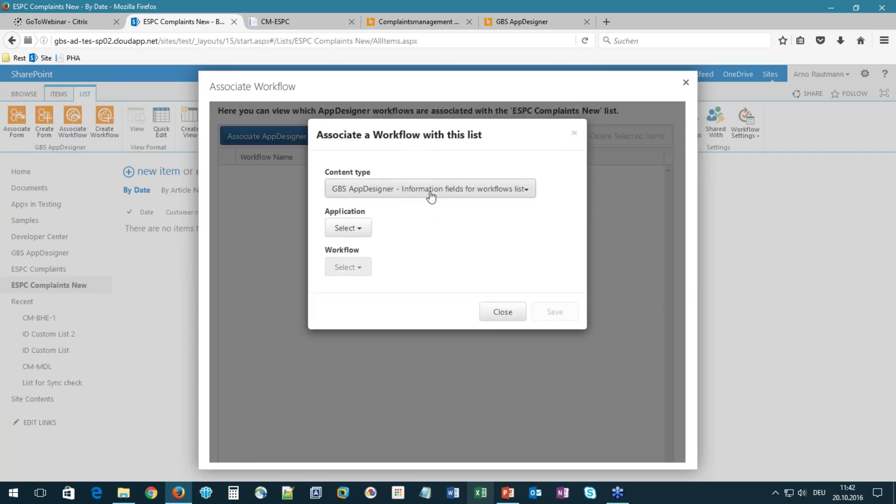
{"action": "left_click", "coordinate": [362, 228]}
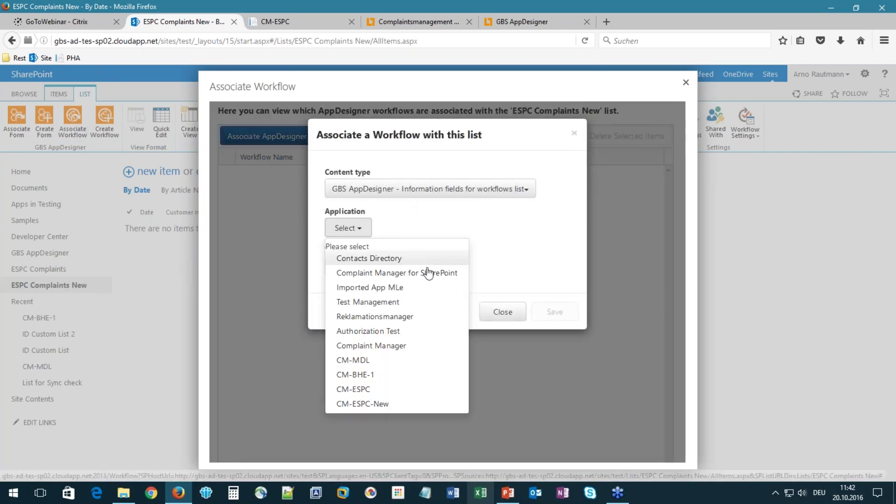
{"action": "left_click", "coordinate": [364, 404]}
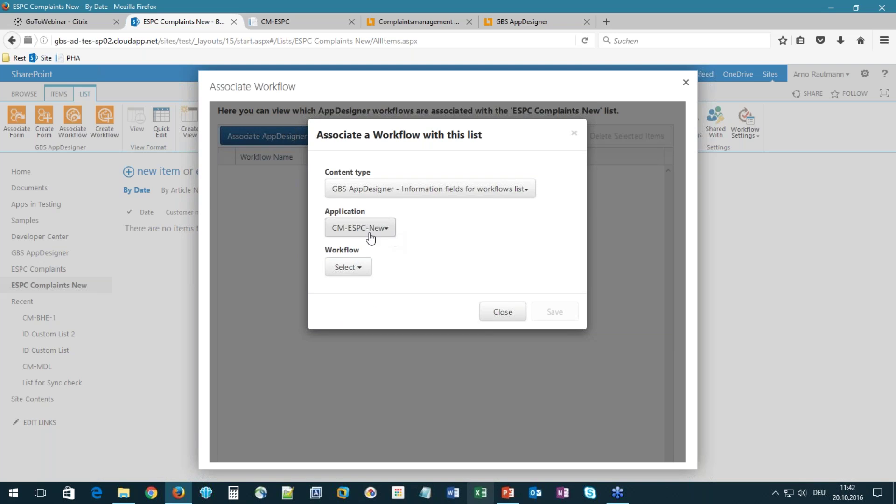
{"action": "left_click", "coordinate": [349, 269]}
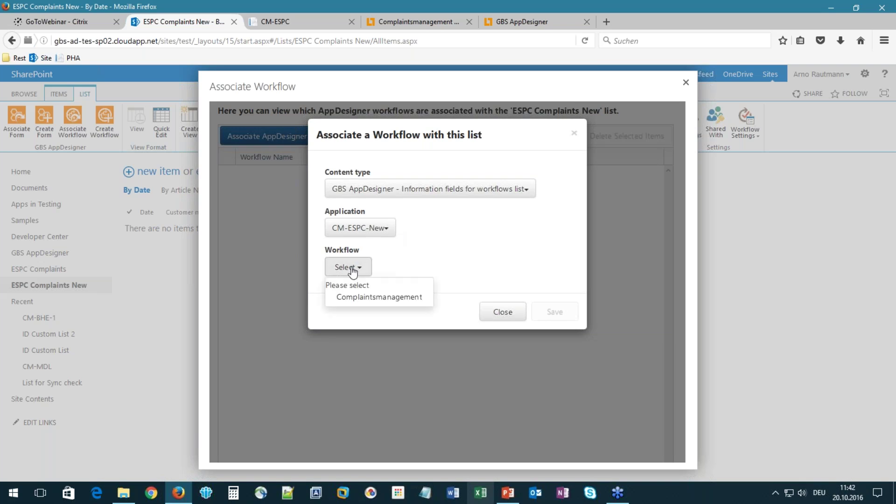
{"action": "left_click", "coordinate": [380, 297]}
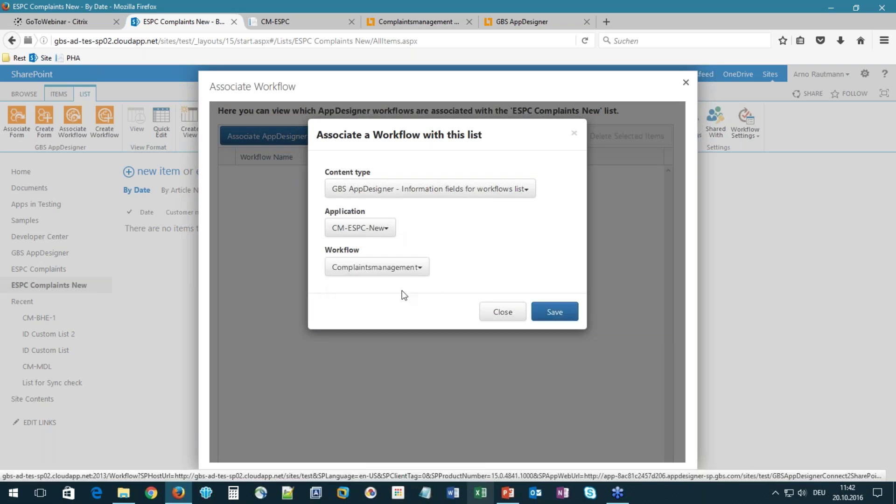
{"action": "left_click", "coordinate": [554, 313]}
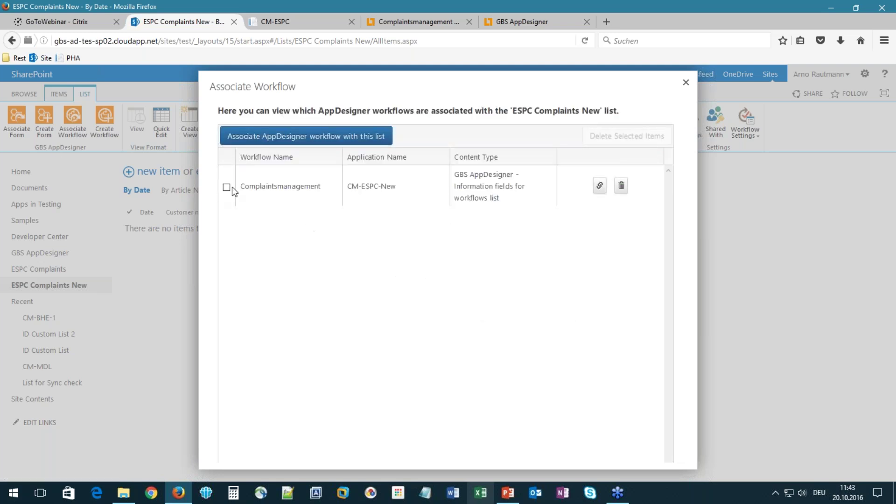
{"action": "left_click", "coordinate": [600, 185]}
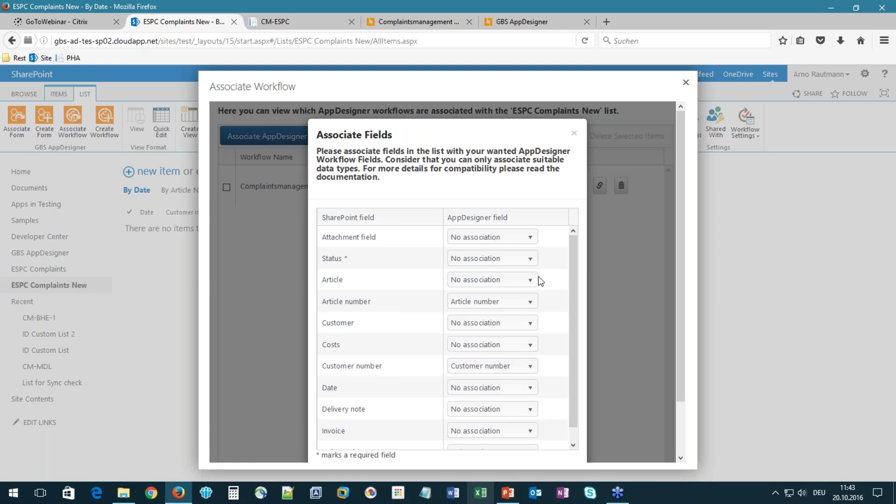
Step: Map Attachment to Photos, Status to Subject (hidden), Article to Article name, Customer to Company name
{"action": "left_click", "coordinate": [516, 239]}
{"action": "left_click", "coordinate": [506, 268]}
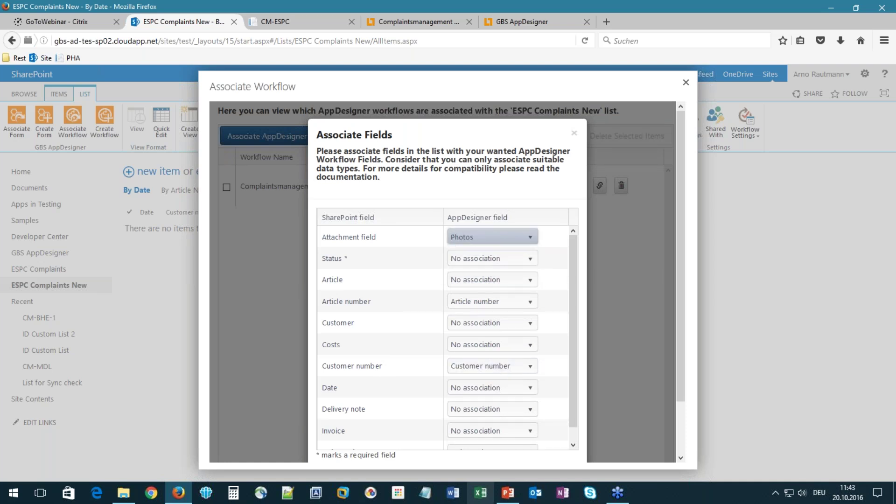
{"action": "left_click", "coordinate": [525, 258]}
{"action": "left_click_drag", "start_coordinate": [534, 289], "coordinate": [527, 360]}
{"action": "scroll", "coordinate": [522, 360], "scroll_direction": "down", "scroll_amount": 1}
{"action": "left_click", "coordinate": [487, 360]}
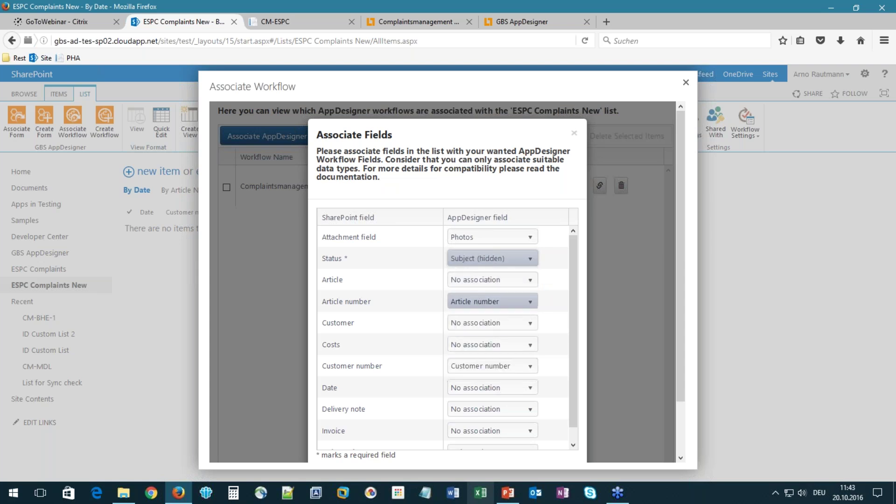
{"action": "left_click", "coordinate": [493, 289]}
{"action": "left_click_drag", "start_coordinate": [532, 301], "coordinate": [532, 329]}
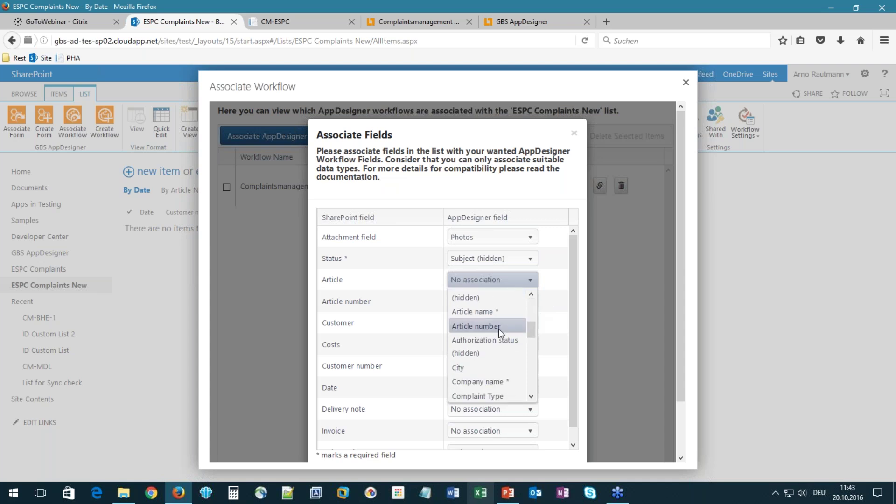
{"action": "left_click", "coordinate": [473, 312]}
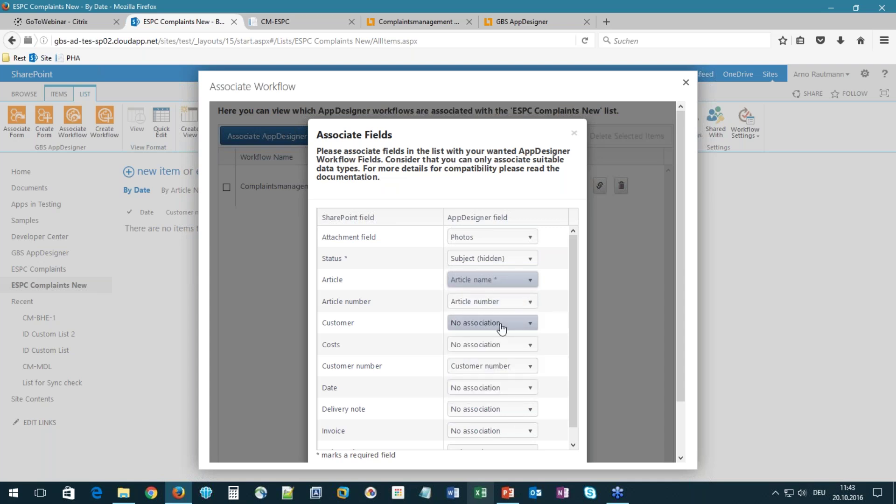
{"action": "left_click", "coordinate": [502, 329]}
{"action": "left_click_drag", "start_coordinate": [532, 356], "coordinate": [531, 393]}
{"action": "left_click", "coordinate": [487, 349]}
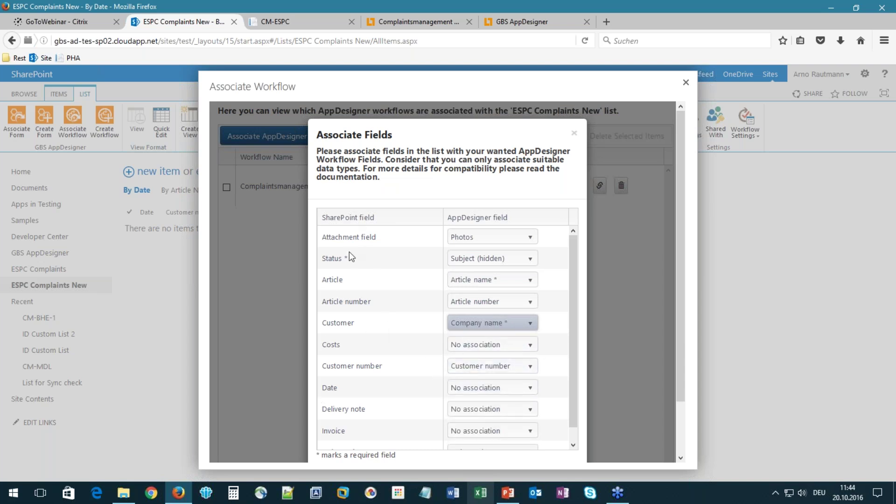
Step: Map Costs to Displayed costs (hidden), Date to Date of entry, Delivery note and Invoice to their numbers
{"action": "left_click", "coordinate": [507, 349]}
{"action": "left_click_drag", "start_coordinate": [531, 250], "coordinate": [532, 293]}
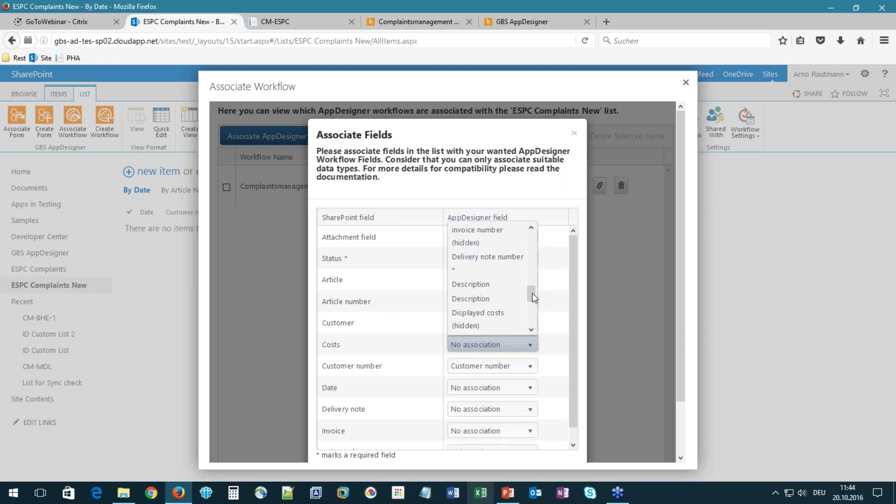
{"action": "left_click", "coordinate": [484, 318]}
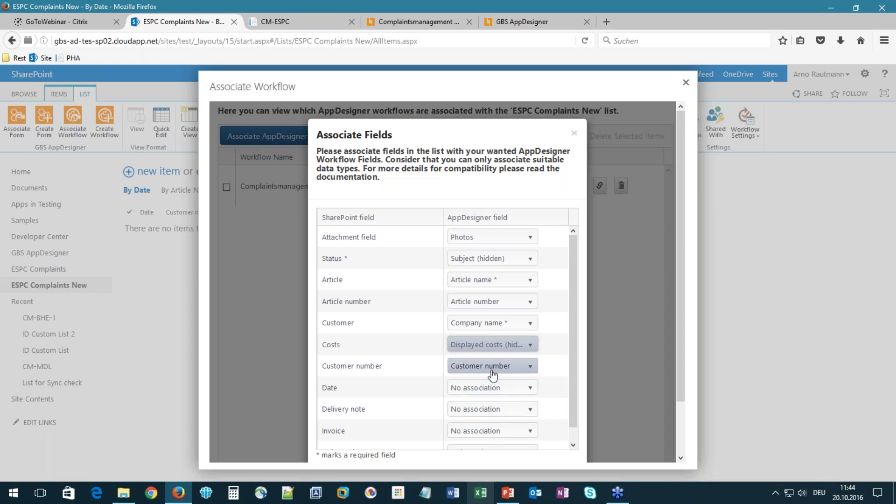
{"action": "left_click", "coordinate": [532, 387]}
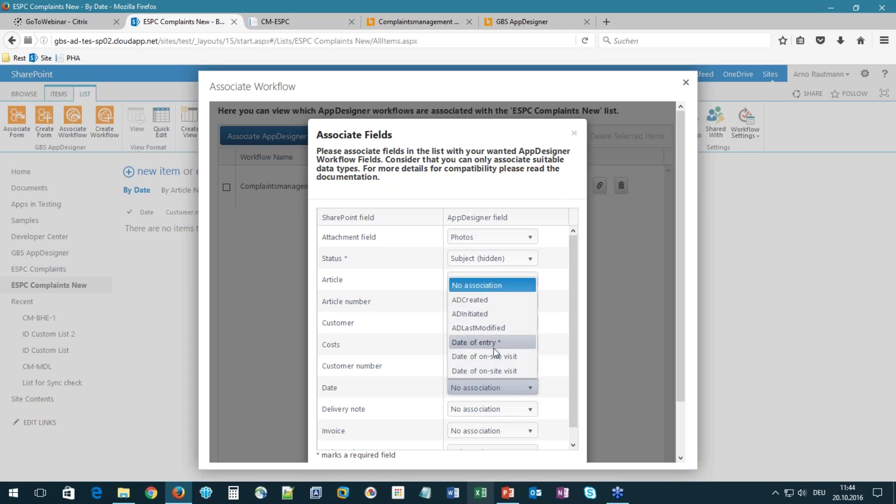
{"action": "left_click", "coordinate": [490, 345]}
{"action": "left_click", "coordinate": [498, 411]}
{"action": "left_click_drag", "start_coordinate": [533, 303], "coordinate": [531, 355]}
{"action": "left_click", "coordinate": [514, 334]}
{"action": "left_click", "coordinate": [531, 435]}
{"action": "left_click_drag", "start_coordinate": [532, 317], "coordinate": [534, 399]}
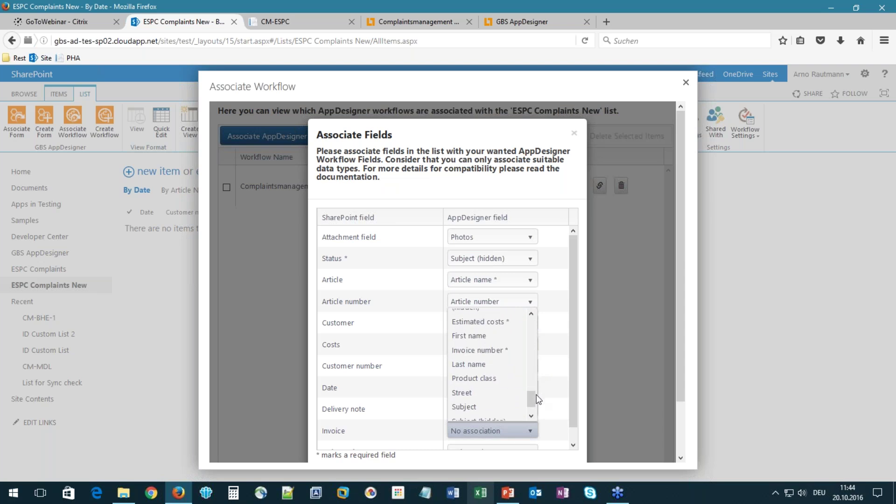
{"action": "left_click", "coordinate": [503, 344]}
Step: Save the field mappings and close the workflow associations overview
{"action": "scroll", "coordinate": [574, 380], "scroll_direction": "down", "scroll_amount": 1}
{"action": "scroll", "coordinate": [679, 359], "scroll_direction": "down", "scroll_amount": 1}
{"action": "scroll", "coordinate": [677, 374], "scroll_direction": "down", "scroll_amount": 2}
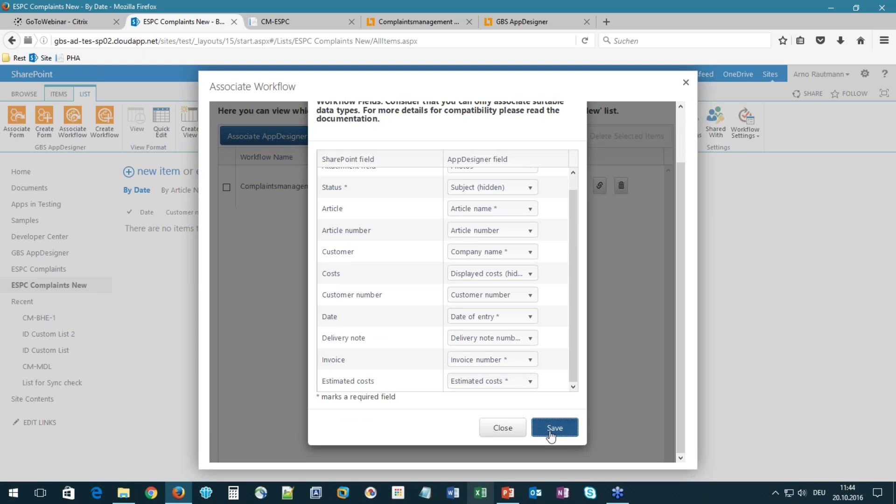
{"action": "left_click", "coordinate": [607, 384]}
{"action": "left_click", "coordinate": [686, 84]}
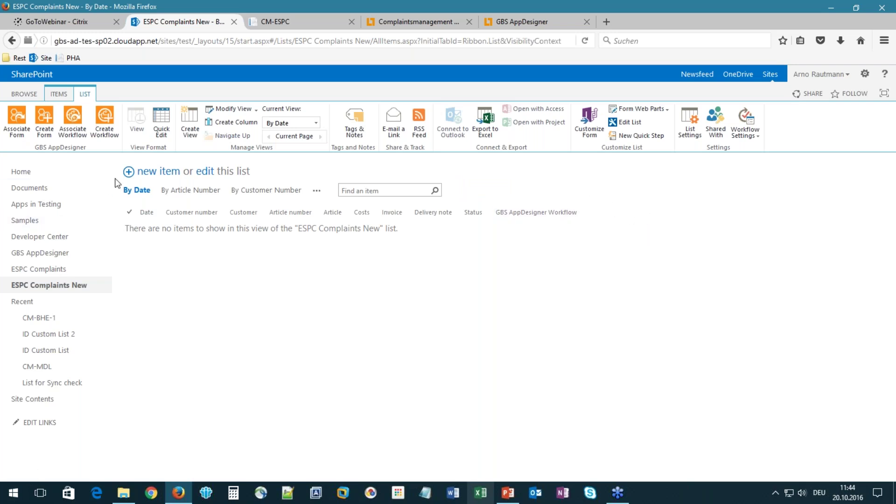
Step: Verify a new ESPC Complaints New item opens the Back Office complaint form, then close it unsaved
{"action": "left_click", "coordinate": [157, 177]}
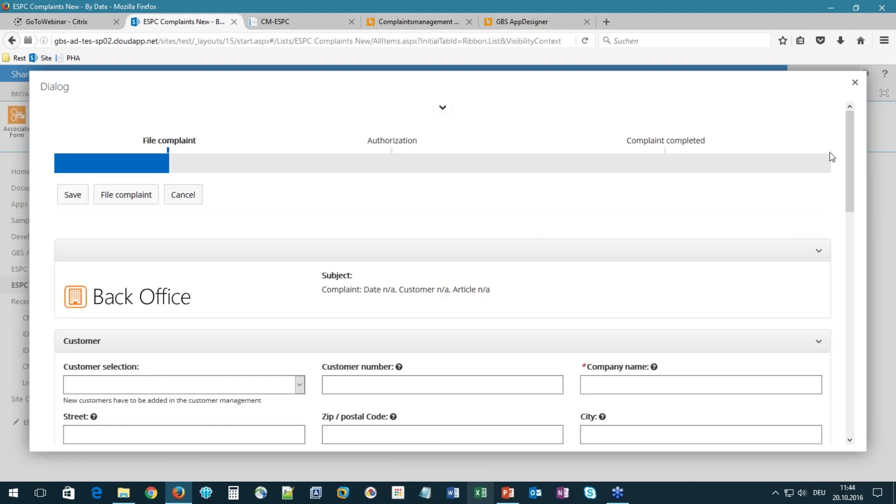
{"action": "left_click", "coordinate": [855, 82]}
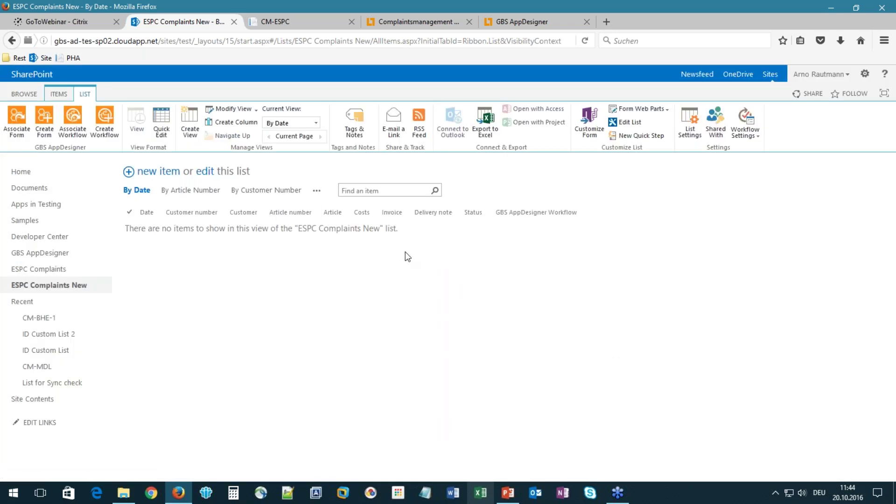